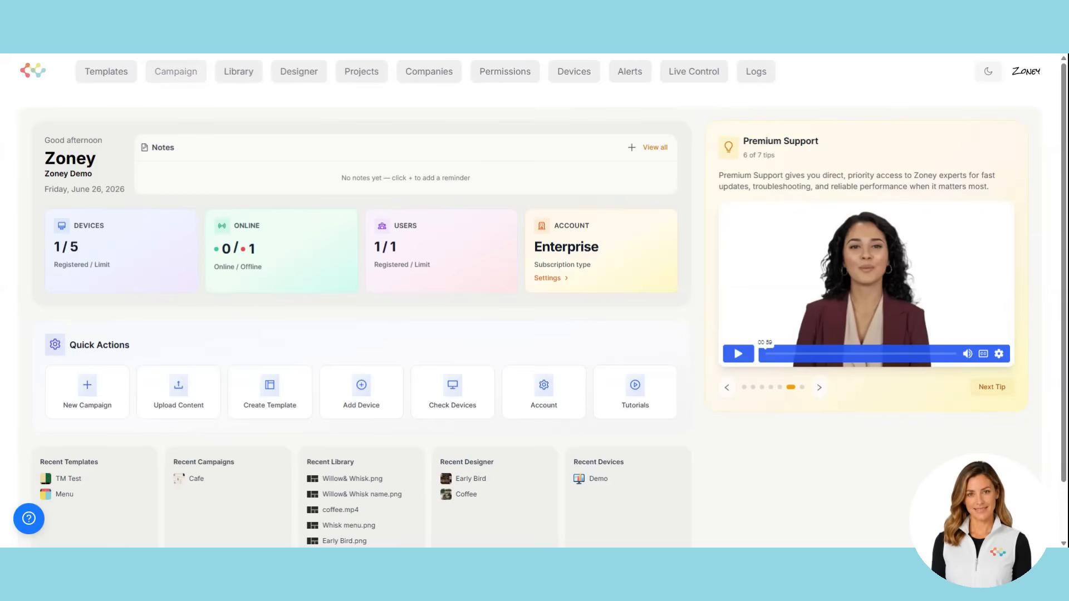
# Create a new campaign named "Cafe Menu" from the Demo folder's Menu (1920×1080) template.
pyautogui.click(174, 77)
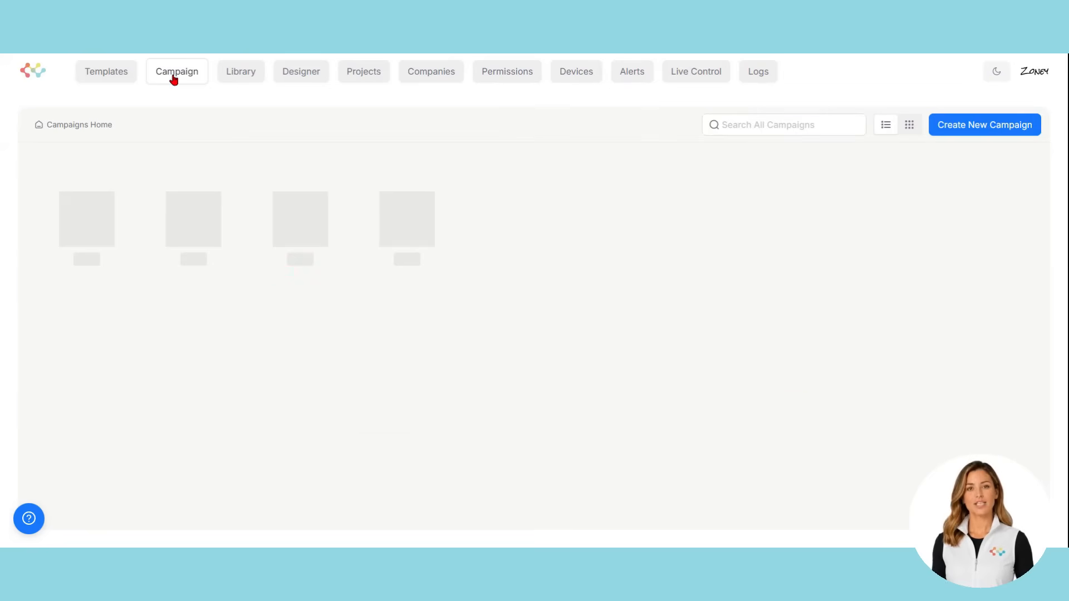
pyautogui.click(1000, 130)
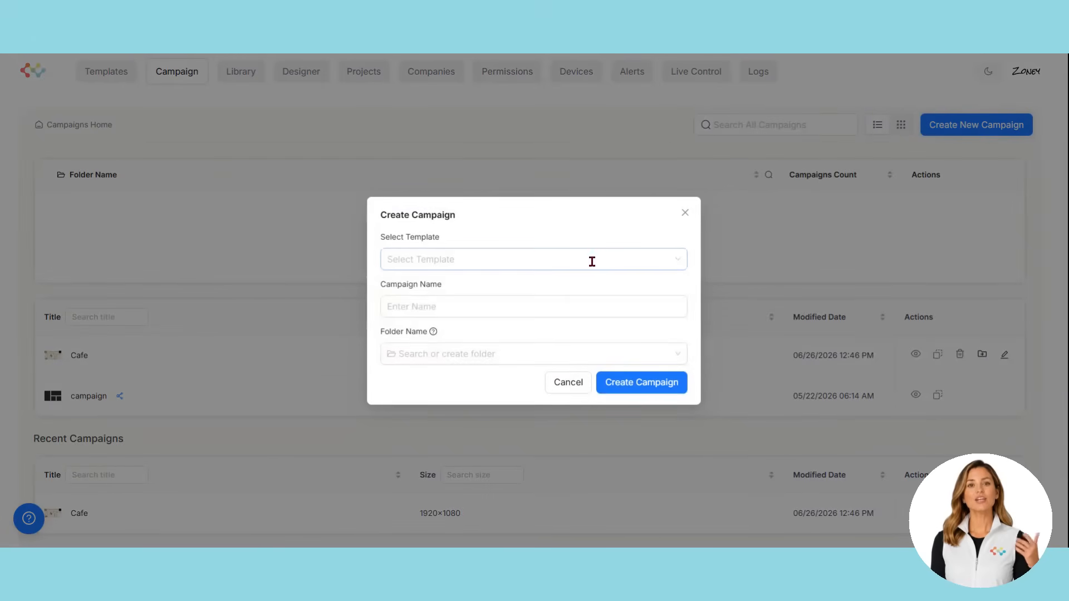
pyautogui.click(592, 262)
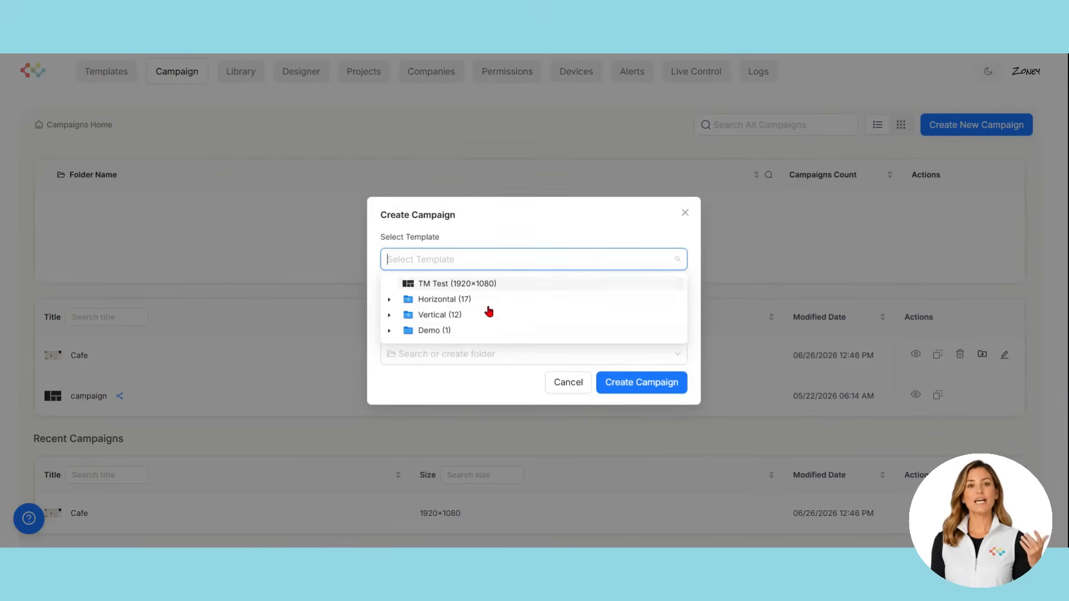
pyautogui.click(389, 332)
pyautogui.click(456, 350)
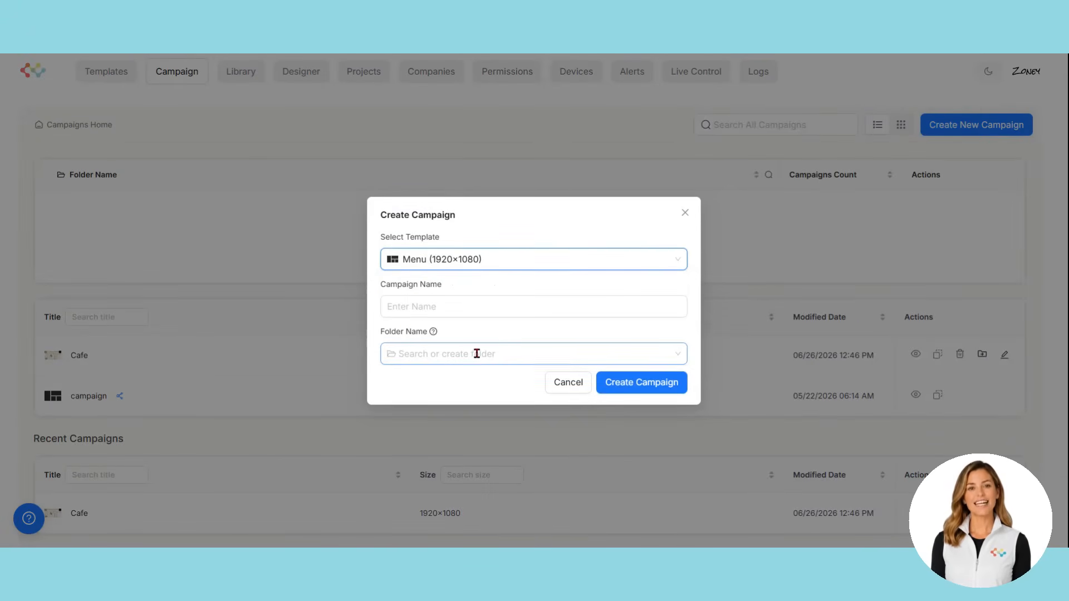
pyautogui.click(472, 305)
pyautogui.write('Ca')
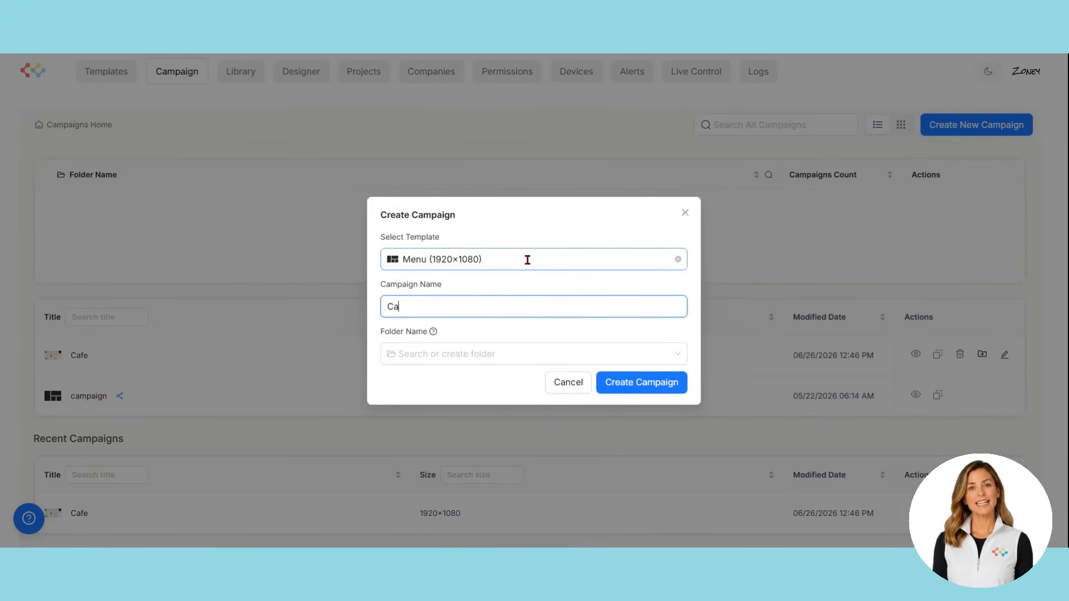
pyautogui.write('fe Menu')
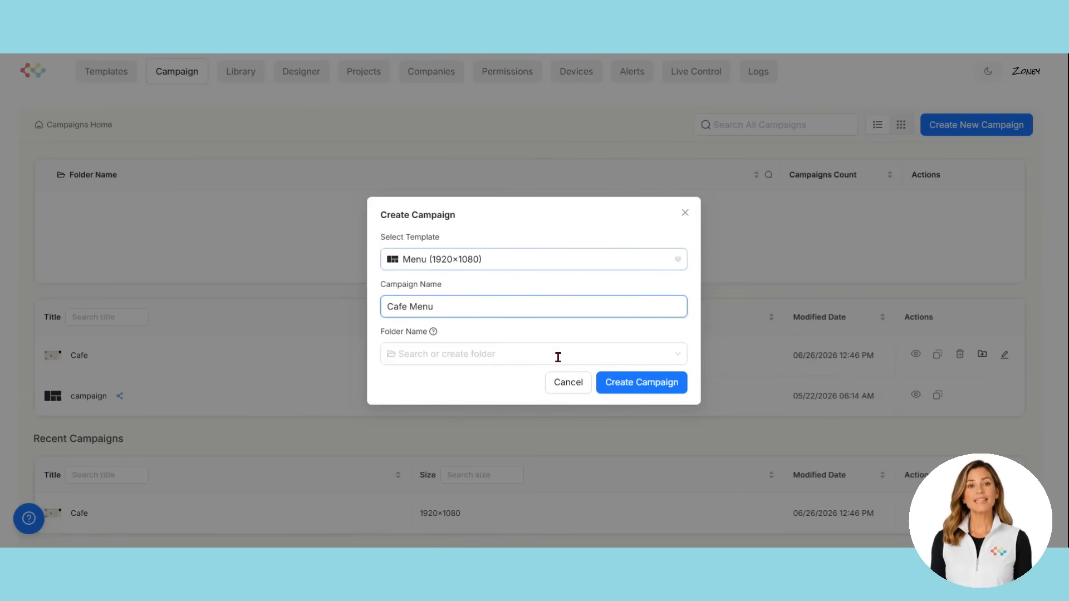
pyautogui.click(626, 388)
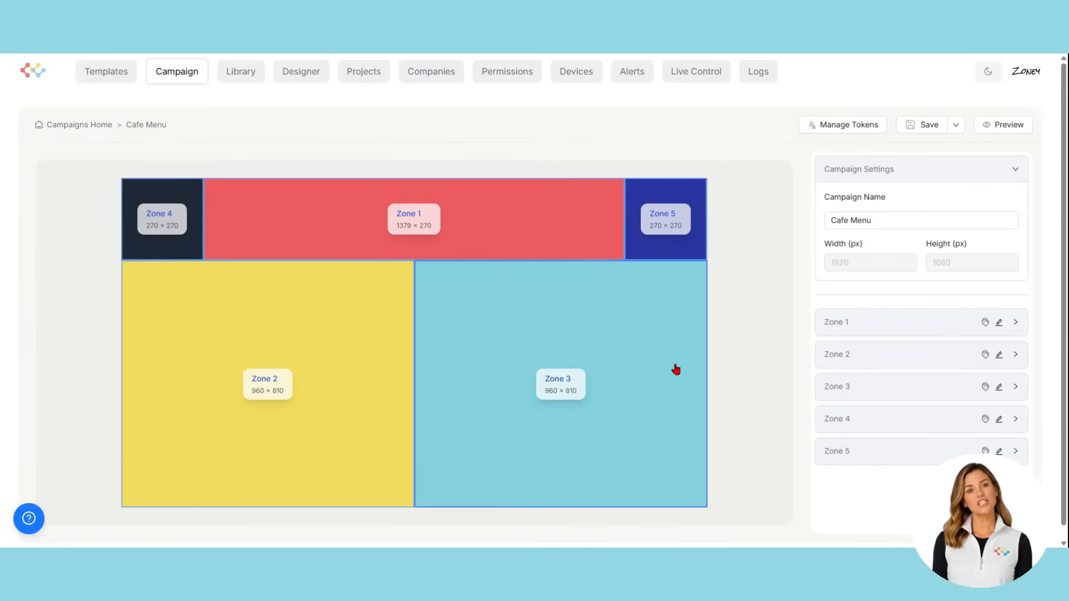
pyautogui.click(876, 225)
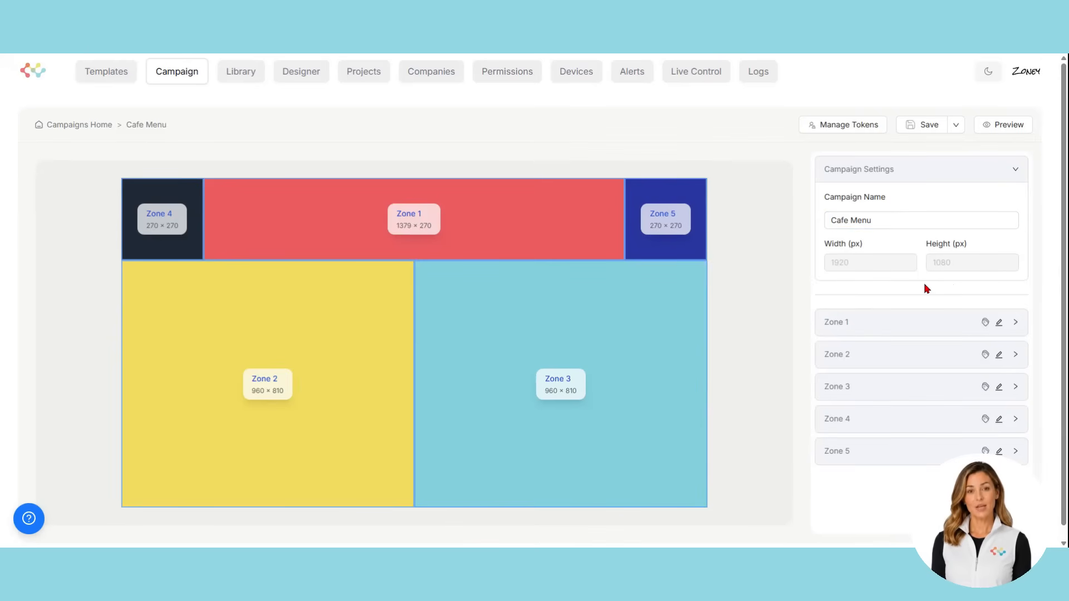
pyautogui.tripleClick(892, 224)
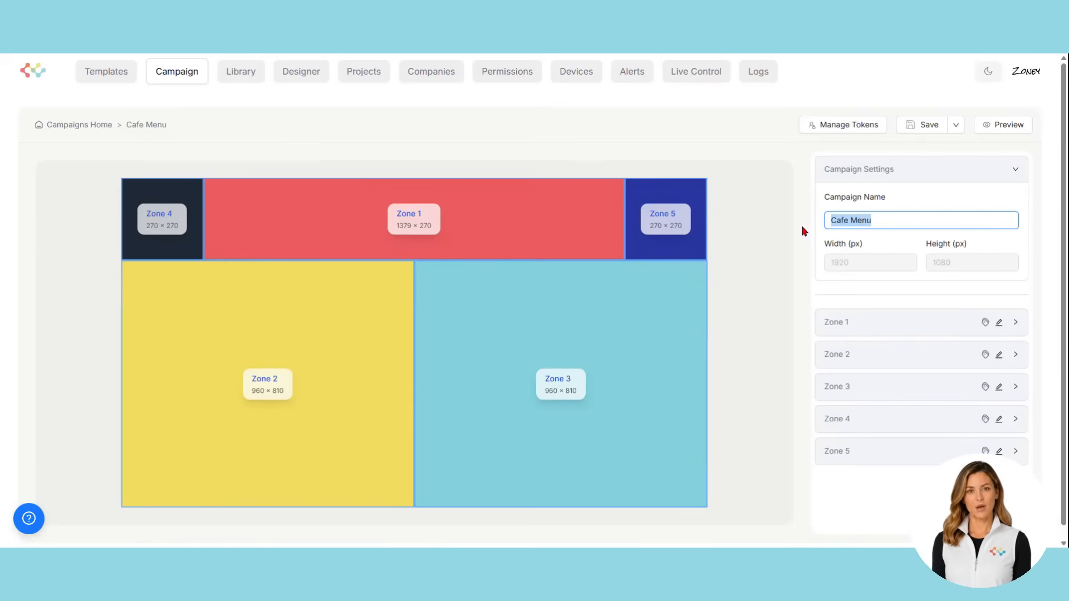
# Assign the "Willow& Whisk name" image from the library to Zone 1.
pyautogui.click(414, 221)
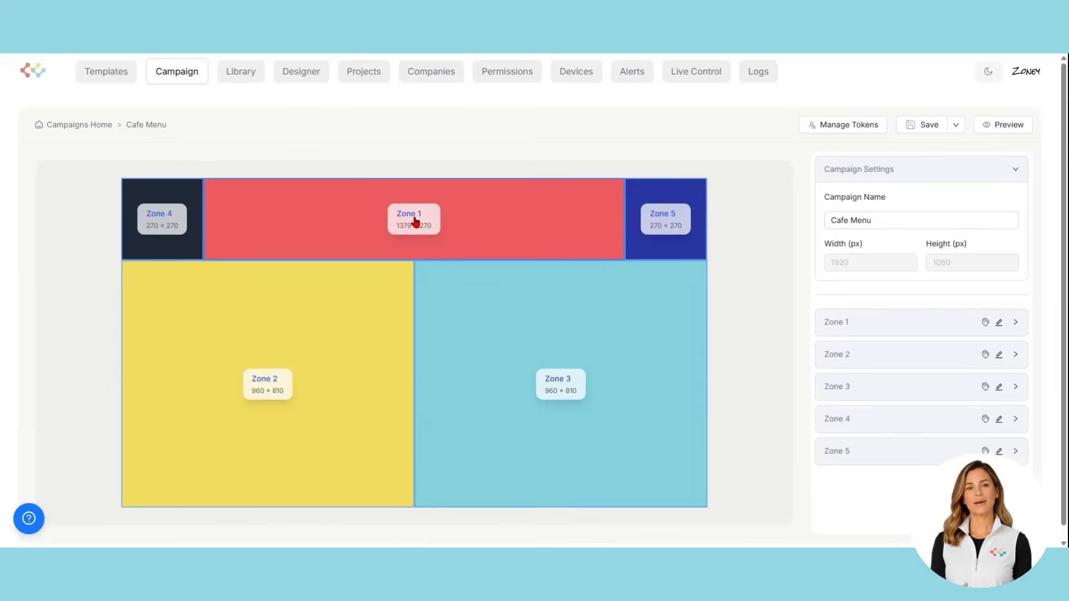
pyautogui.click(414, 222)
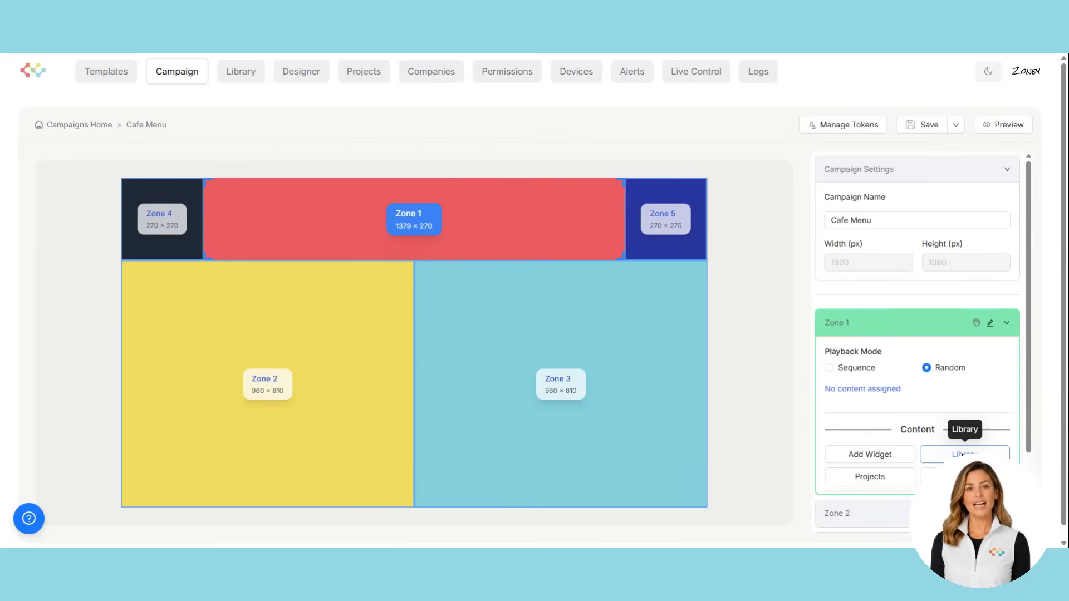
pyautogui.click(963, 454)
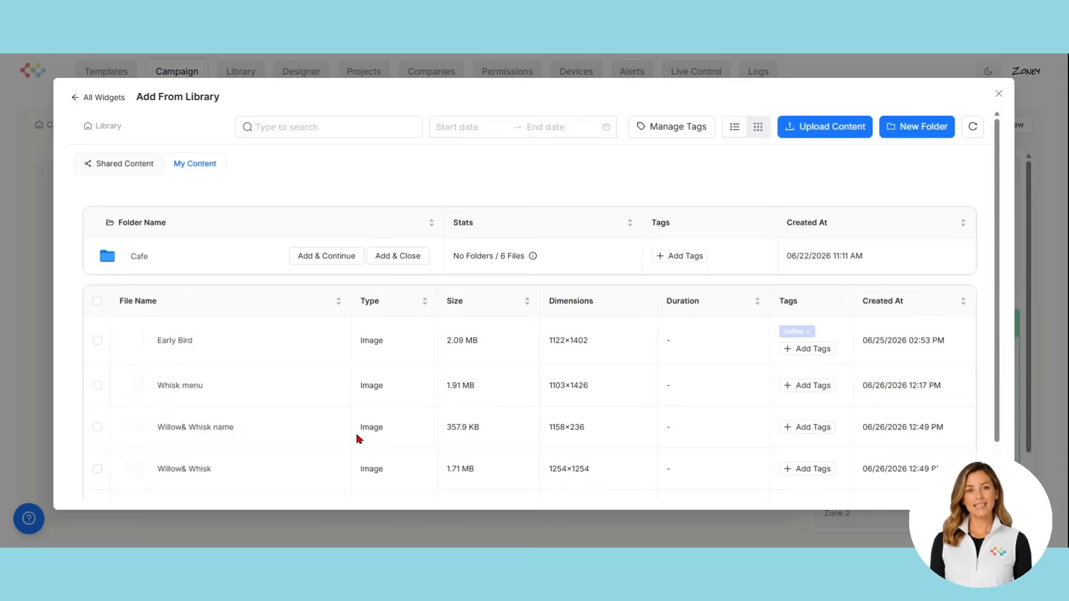
pyautogui.click(192, 433)
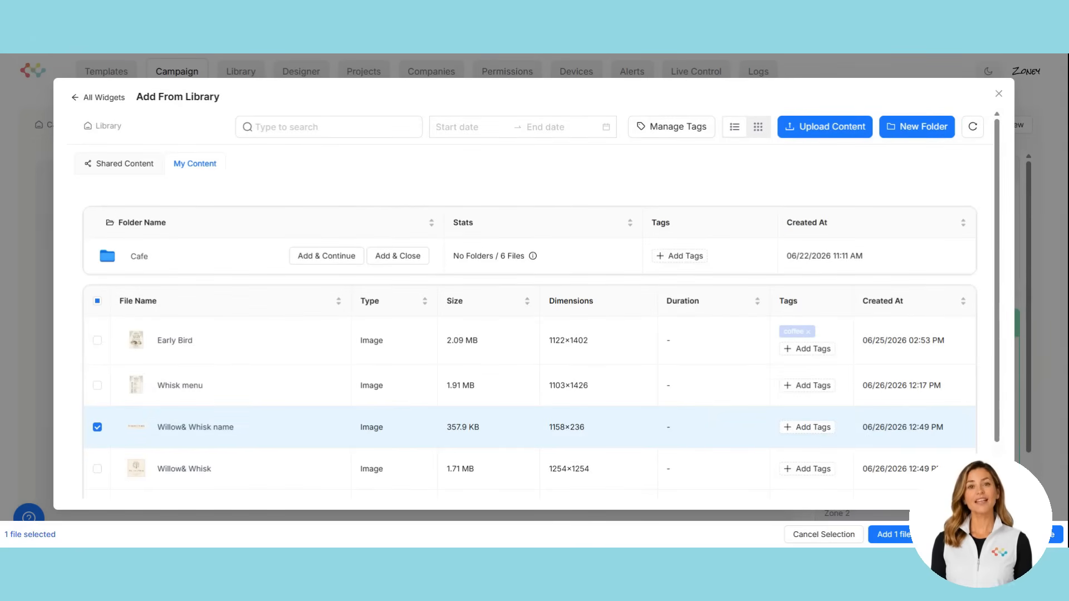
pyautogui.click(1018, 535)
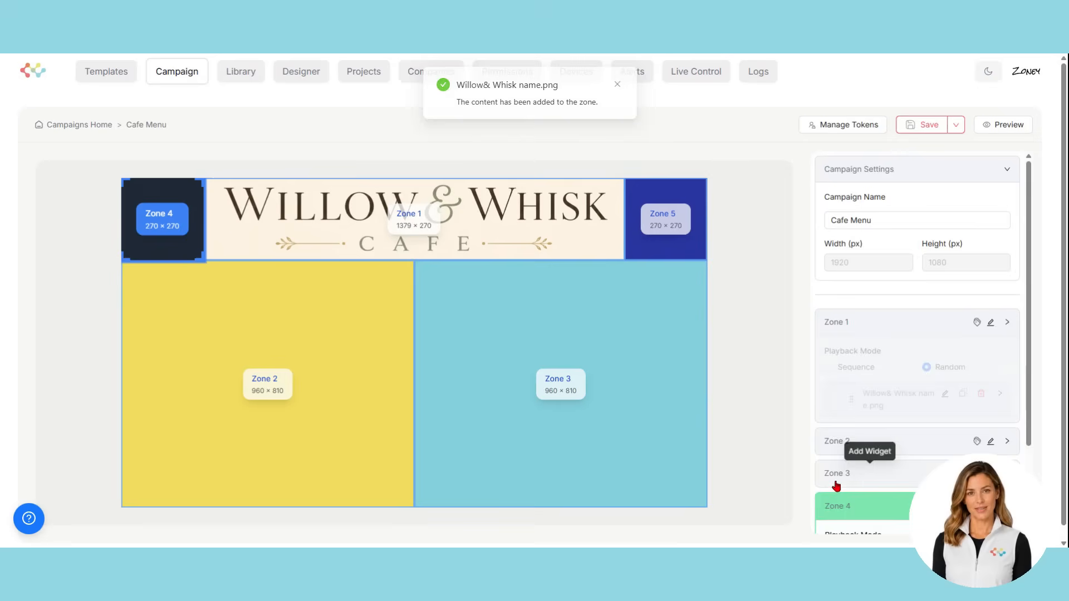
# Assign the cafe1 image from the library's Cafe folder to Zone 4.
pyautogui.scroll(-1, 870, 499)
pyautogui.scroll(-1, 870, 498)
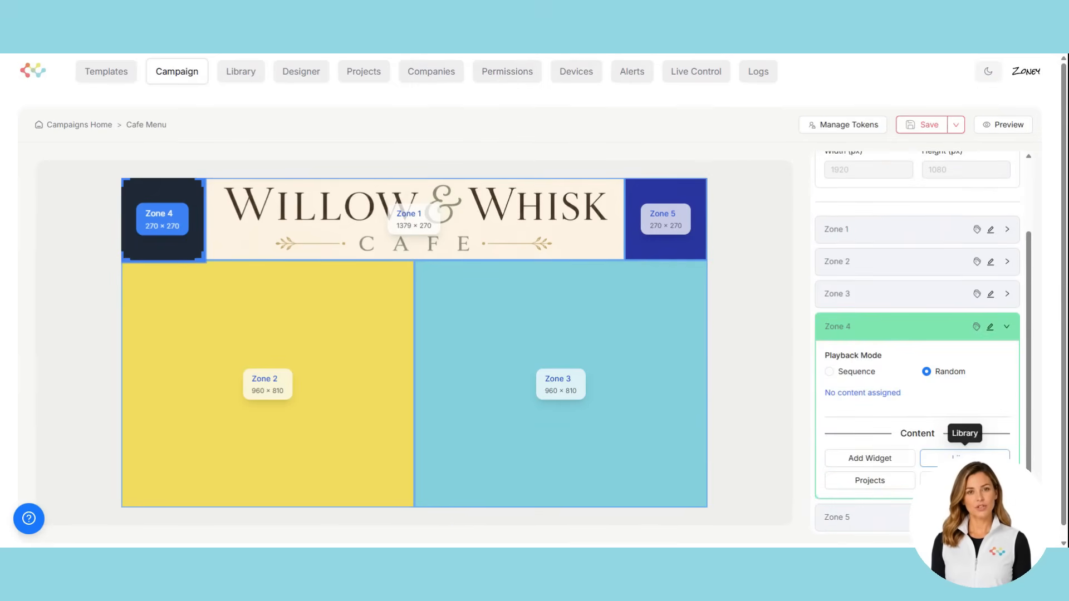
pyautogui.click(963, 453)
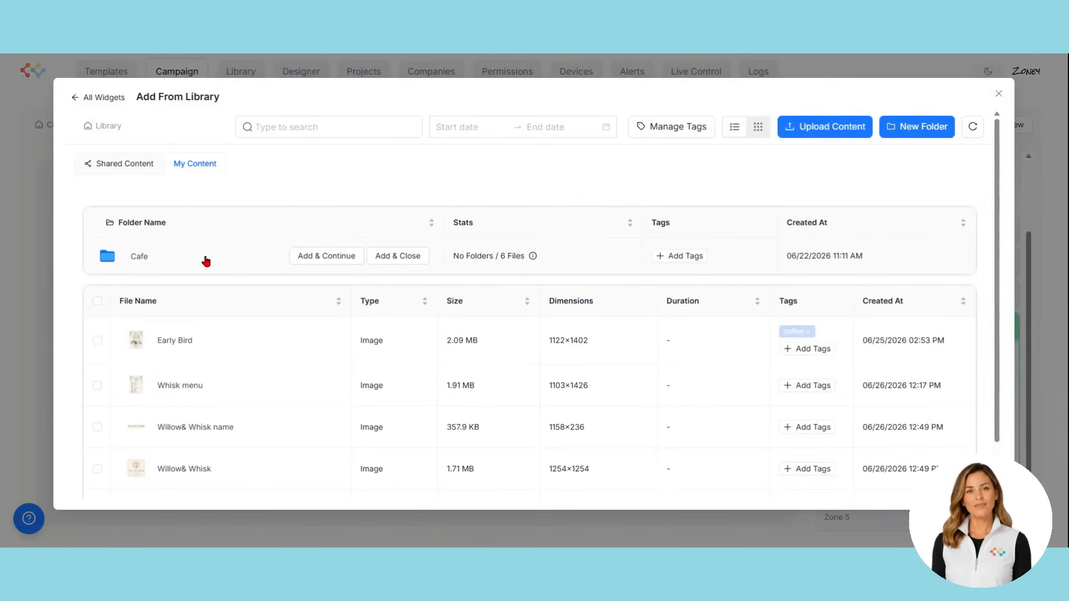
pyautogui.click(141, 256)
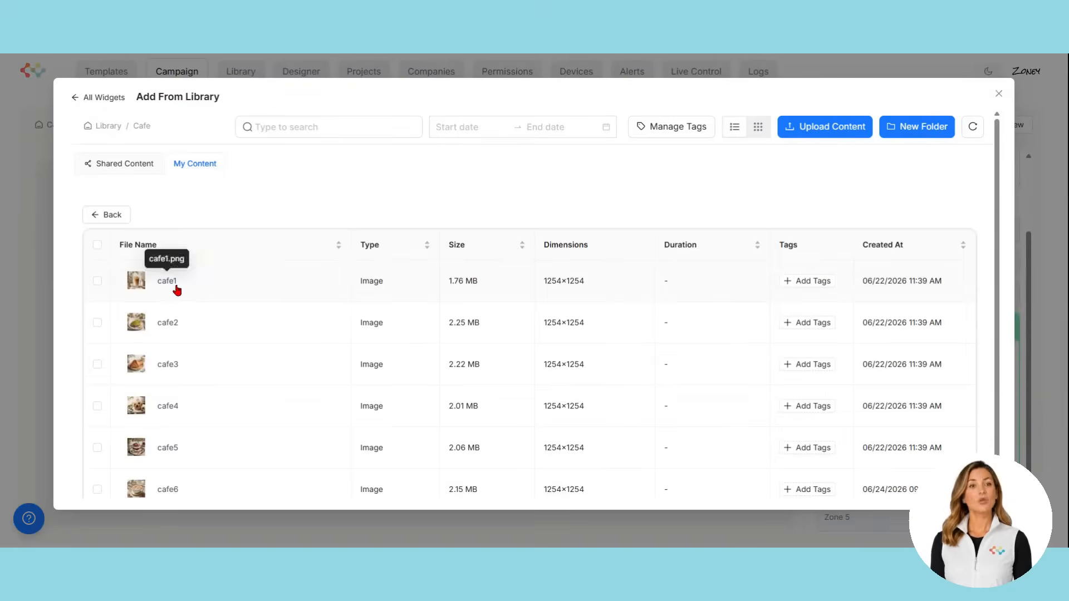
pyautogui.click(174, 289)
pyautogui.click(97, 281)
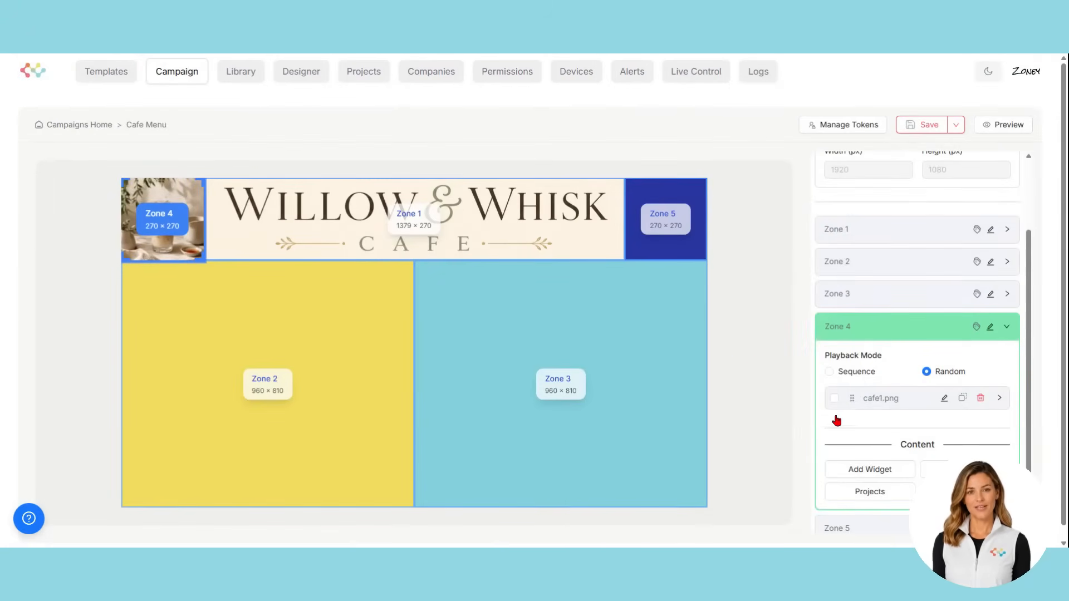
# Start a Clock widget for Zone 5 and choose its Style 3 design.
pyautogui.click(665, 220)
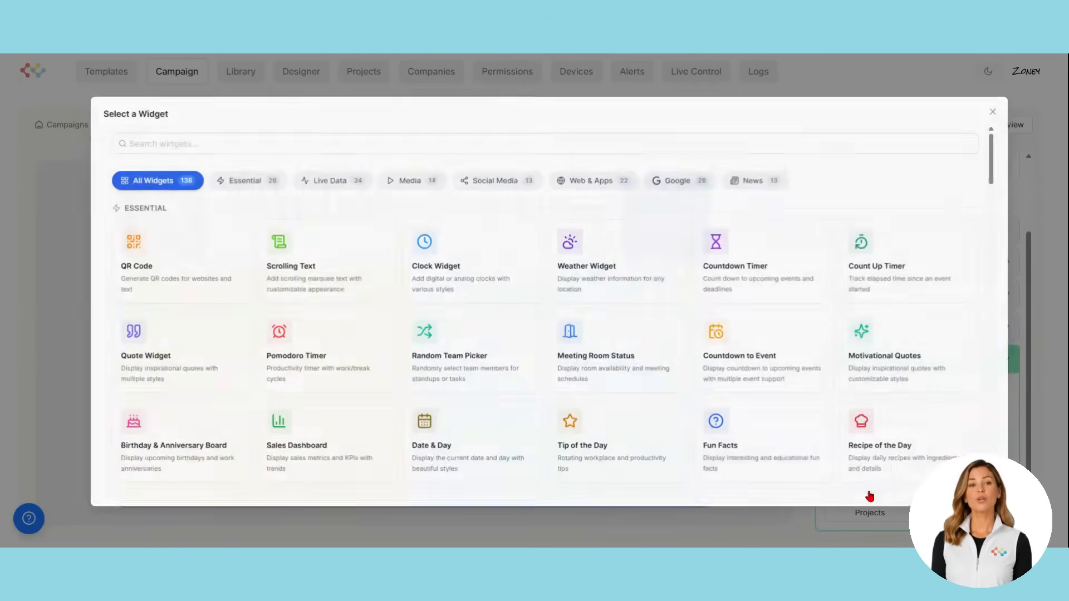
pyautogui.click(870, 492)
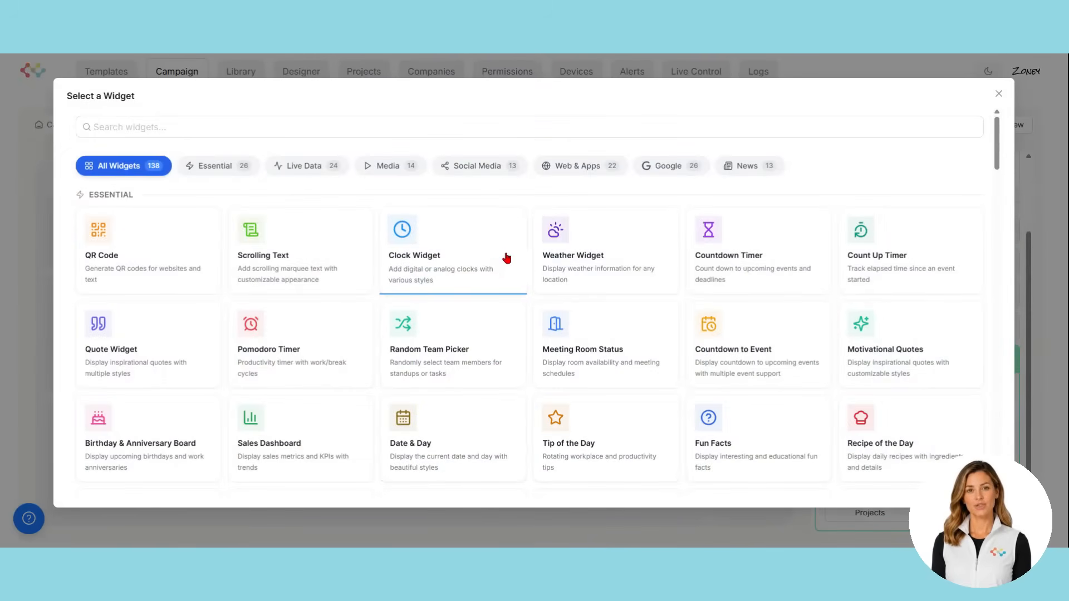
pyautogui.scroll(-8, 778, 326)
pyautogui.scroll(-5, 778, 325)
pyautogui.scroll(15, 775, 351)
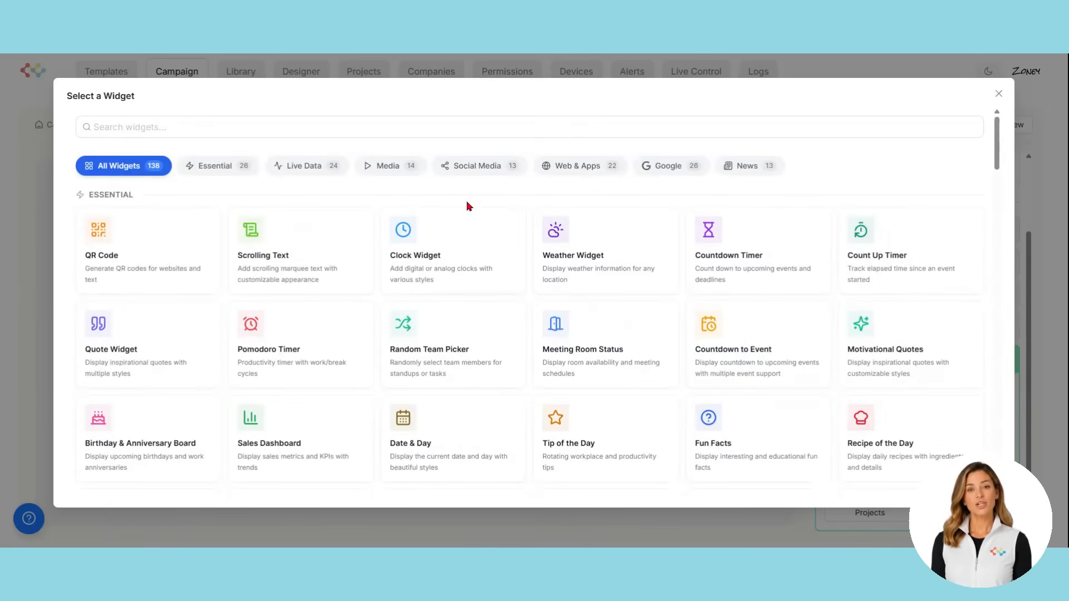
pyautogui.click(439, 275)
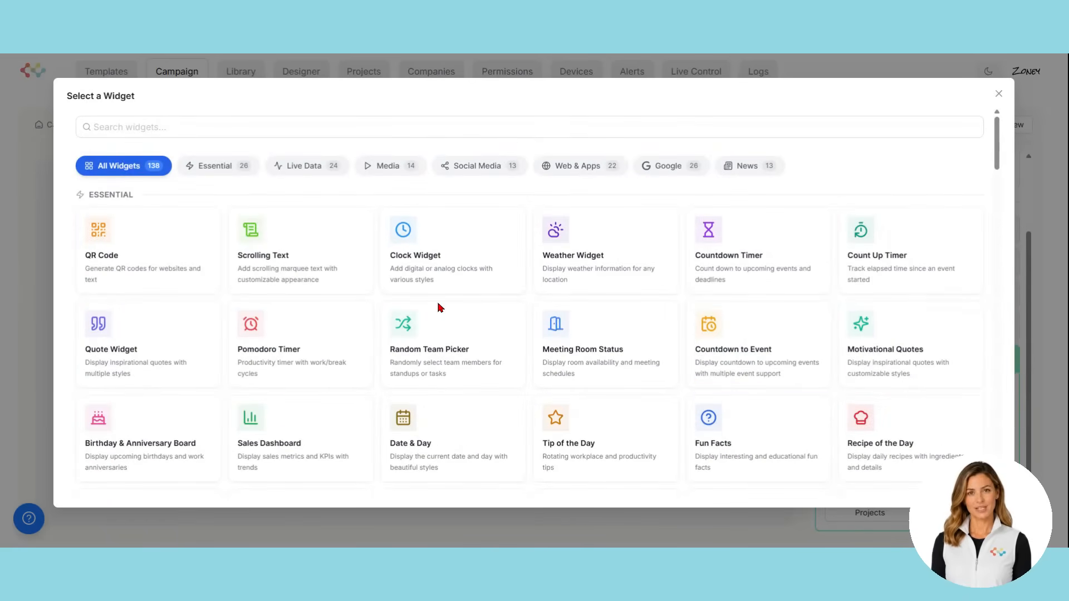
pyautogui.click(153, 130)
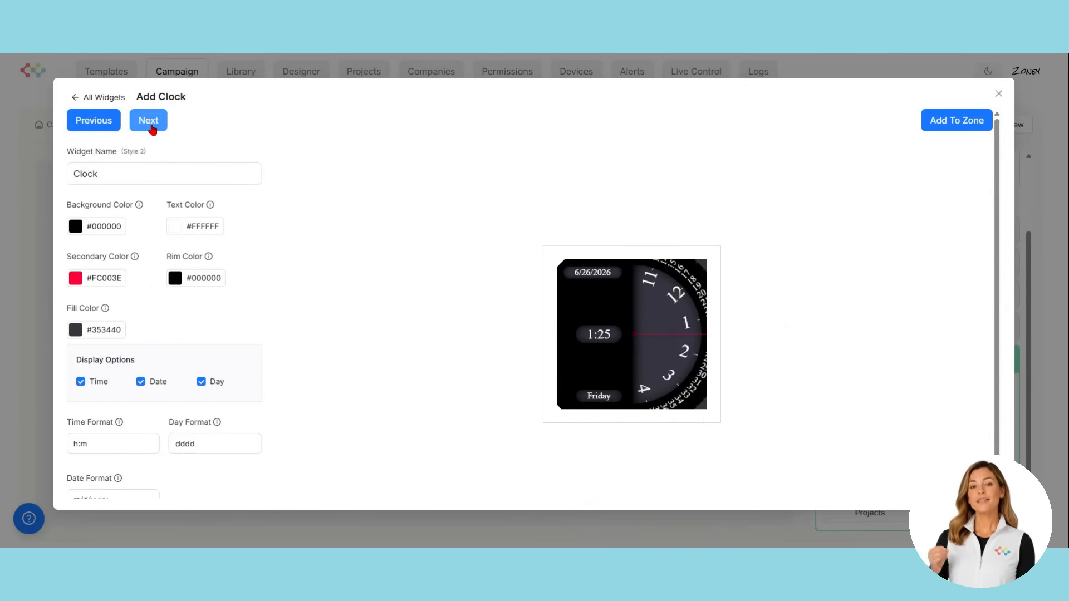
pyautogui.click(153, 130)
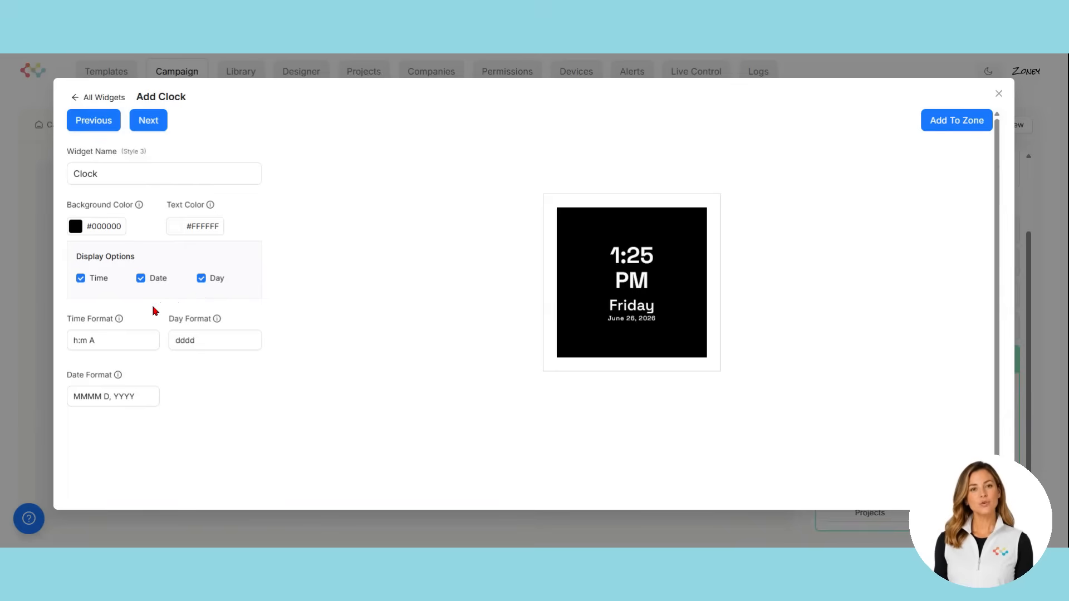
# Hide the day on the clock, keeping the time and date displayed.
pyautogui.click(145, 279)
pyautogui.click(146, 280)
pyautogui.click(203, 281)
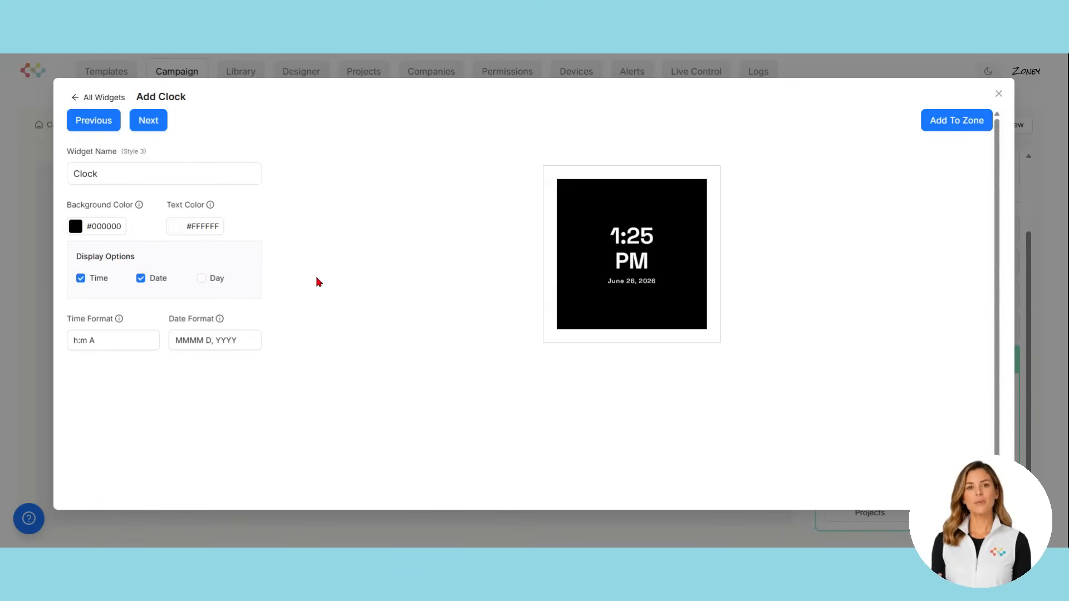
# Set the clock's background color to beige #D9D2BA and add the widget to Zone 5.
pyautogui.click(82, 236)
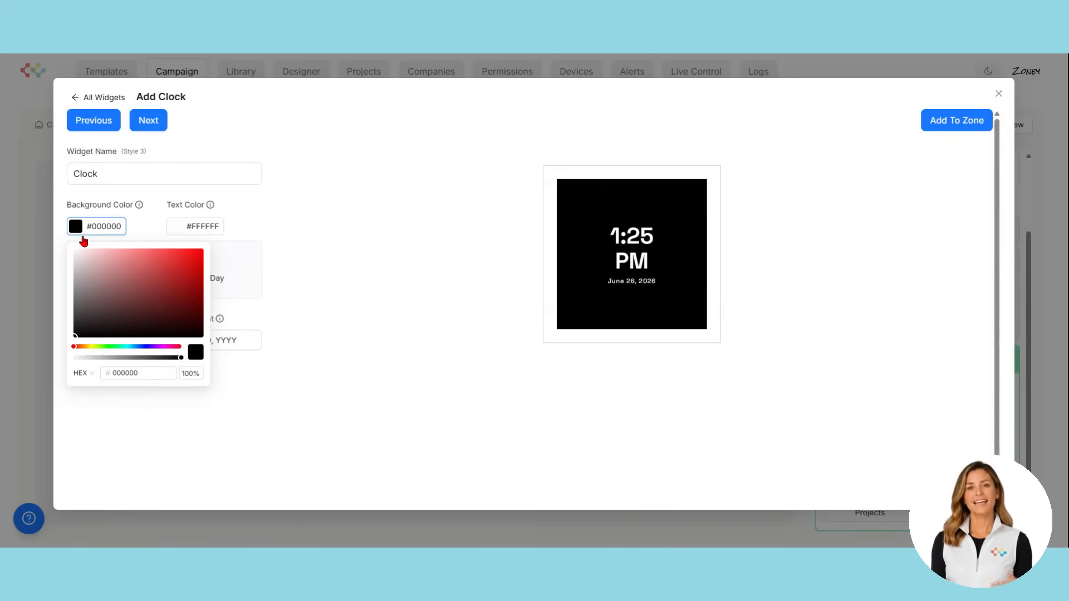
pyautogui.click(87, 347)
pyautogui.click(116, 273)
pyautogui.moveTo(116, 273); pyautogui.dragTo(92, 263)
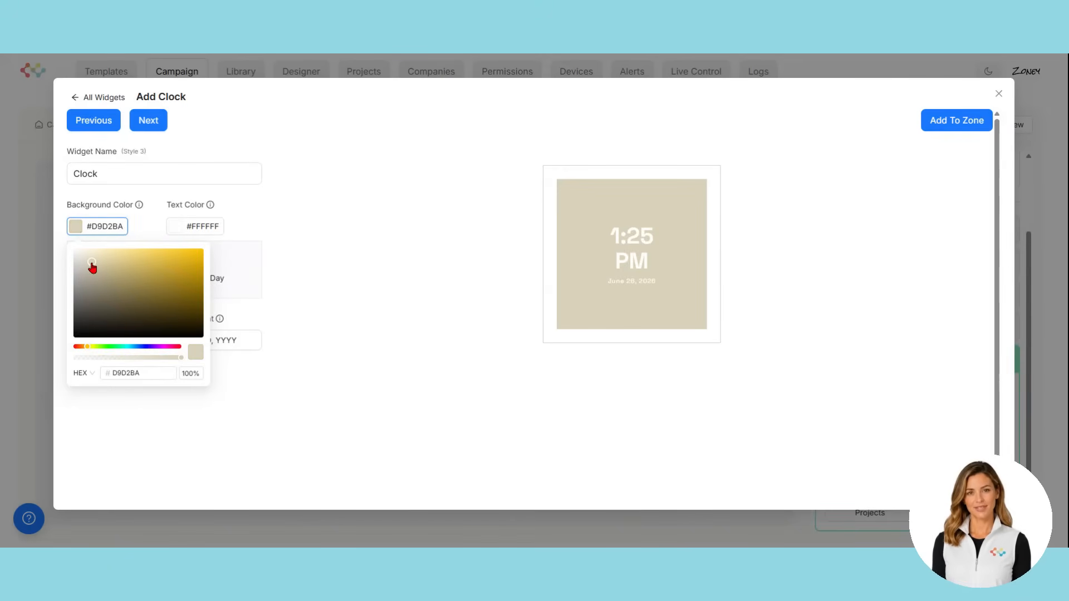
pyautogui.click(425, 329)
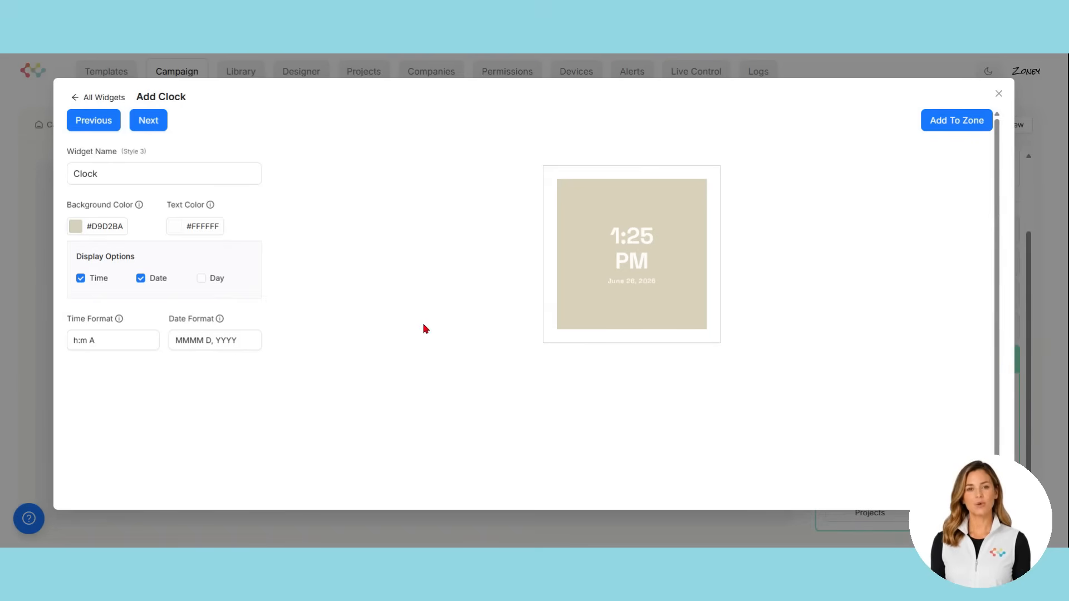
pyautogui.click(950, 124)
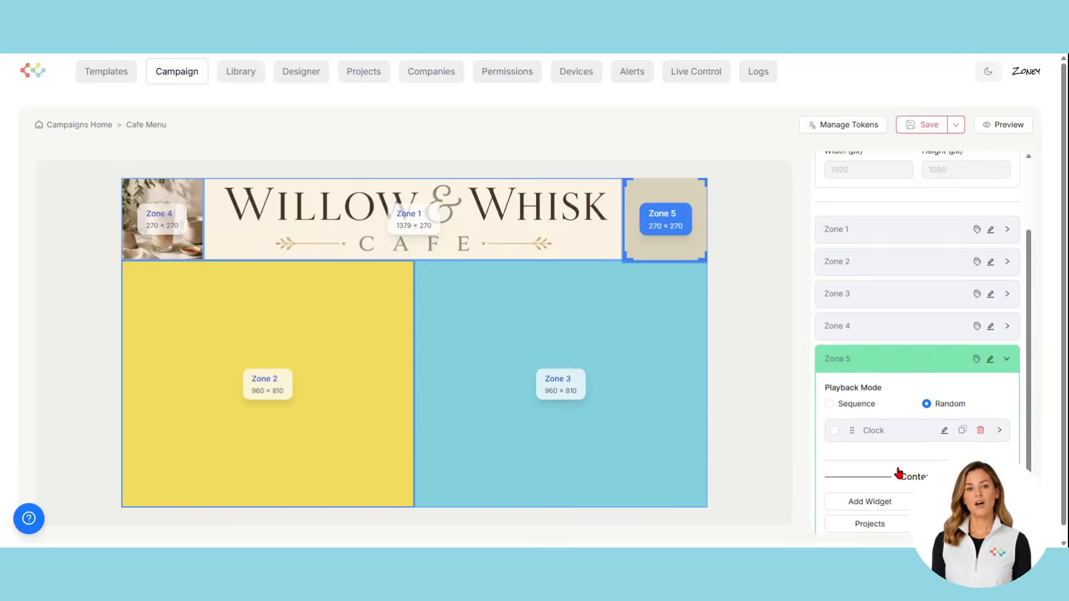
# Start a Weather widget for Zone 2 and set its location by postal code 33405.
pyautogui.click(868, 262)
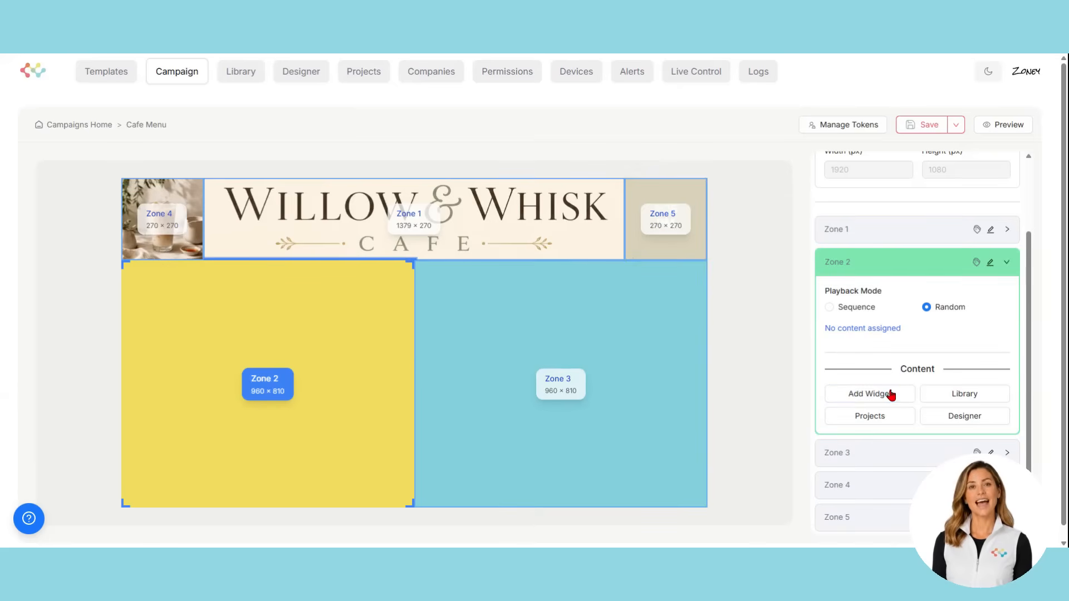
pyautogui.click(889, 397)
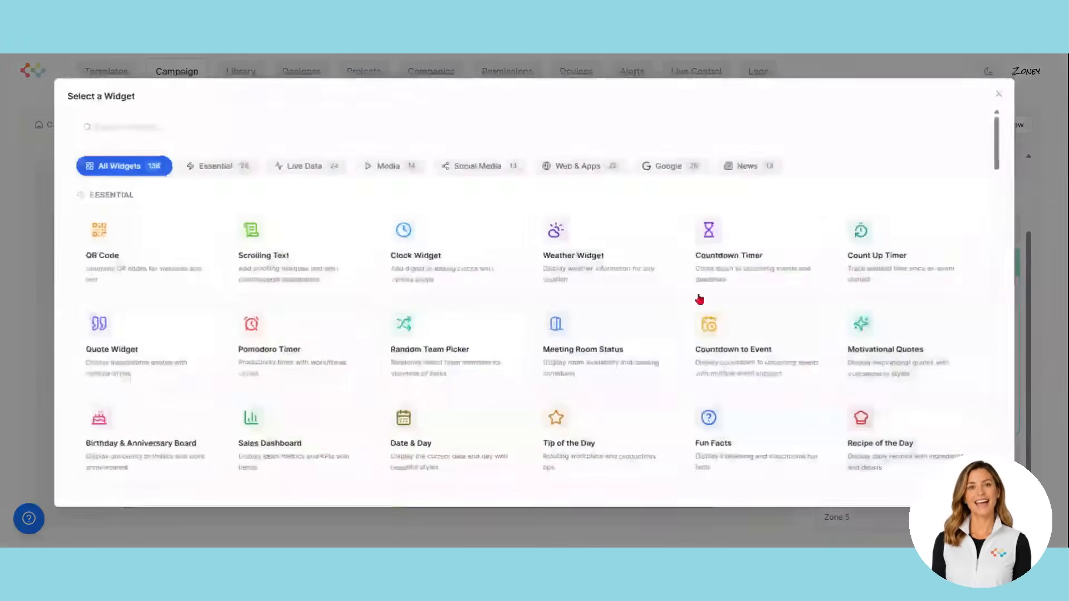
pyautogui.click(591, 258)
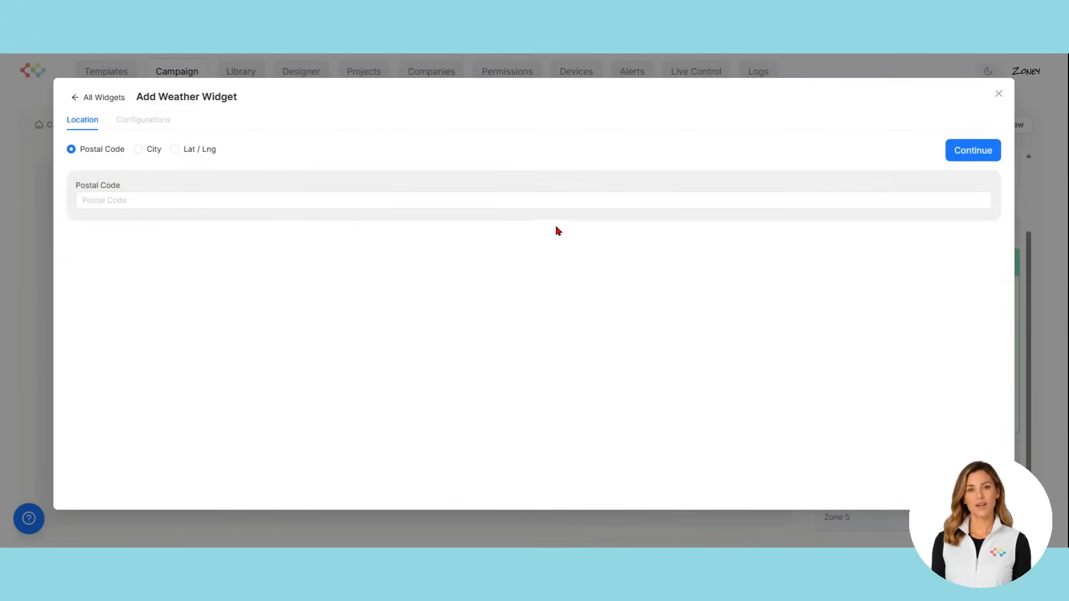
pyautogui.click(274, 199)
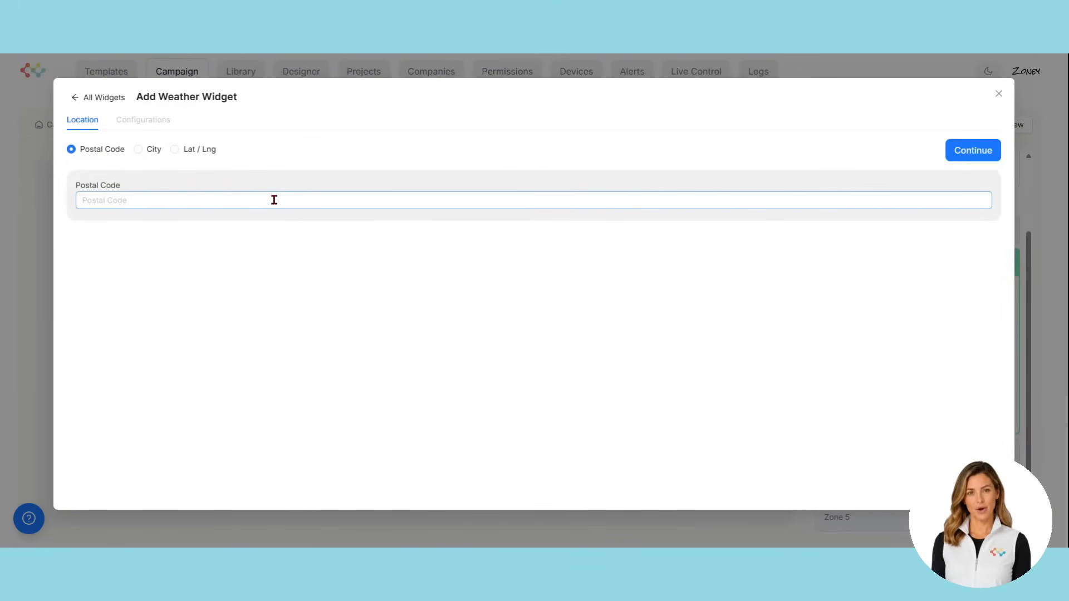
pyautogui.write('33405')
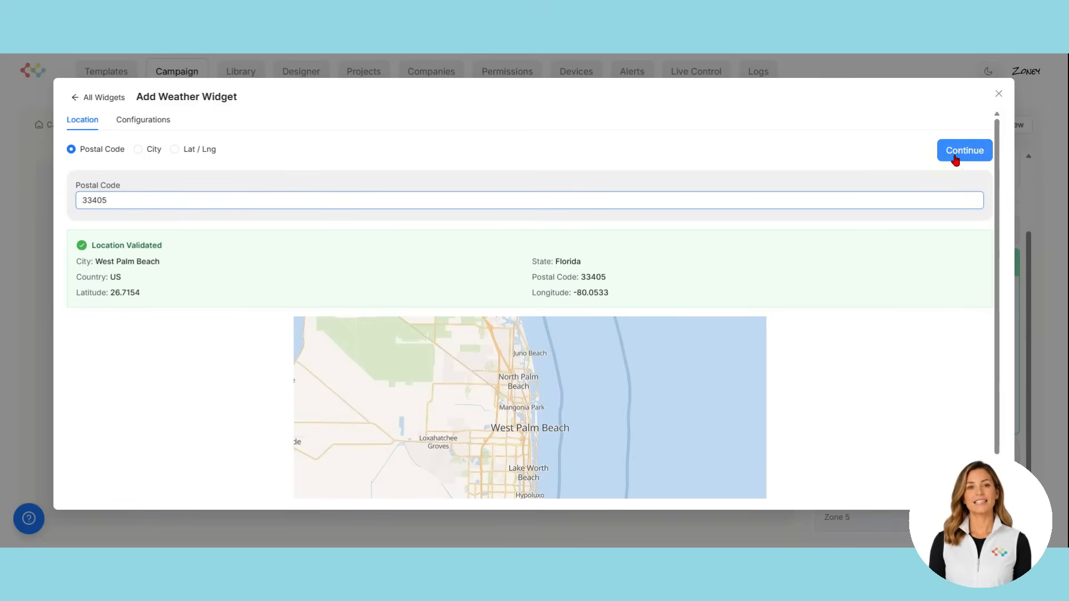
pyautogui.click(957, 158)
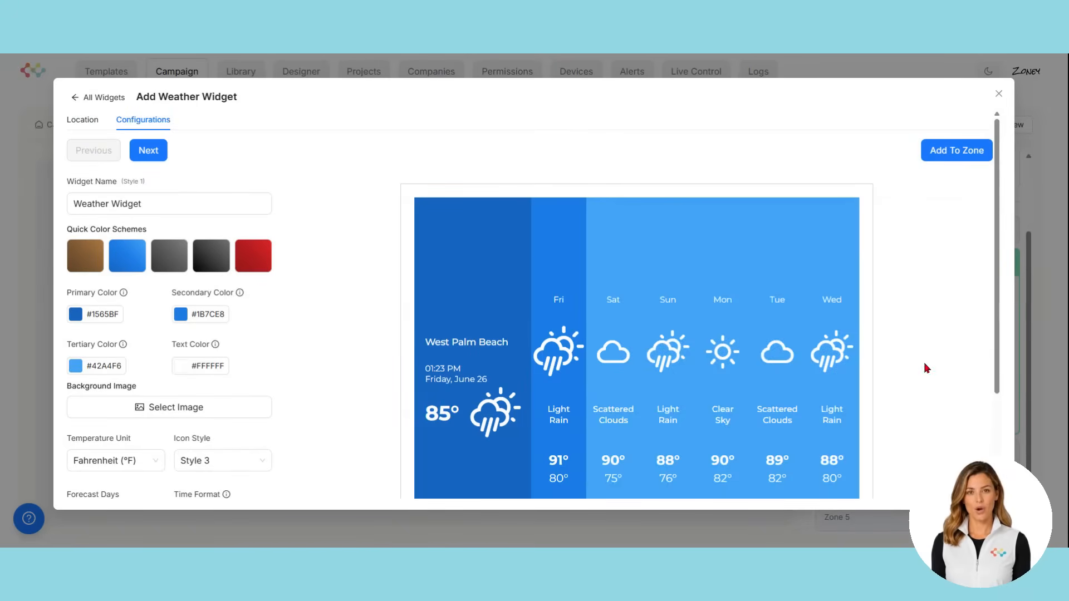
# Switch the weather widget to its Style 2 layout and keep the forecast at 6 Days.
pyautogui.click(146, 154)
pyautogui.scroll(-3, 222, 319)
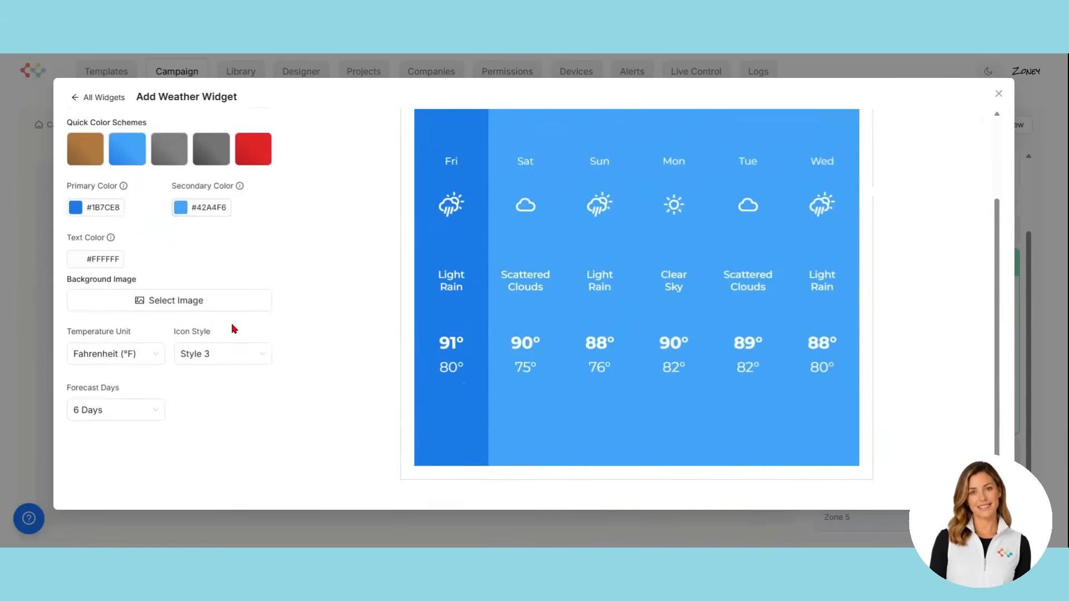
pyautogui.scroll(2, 121, 497)
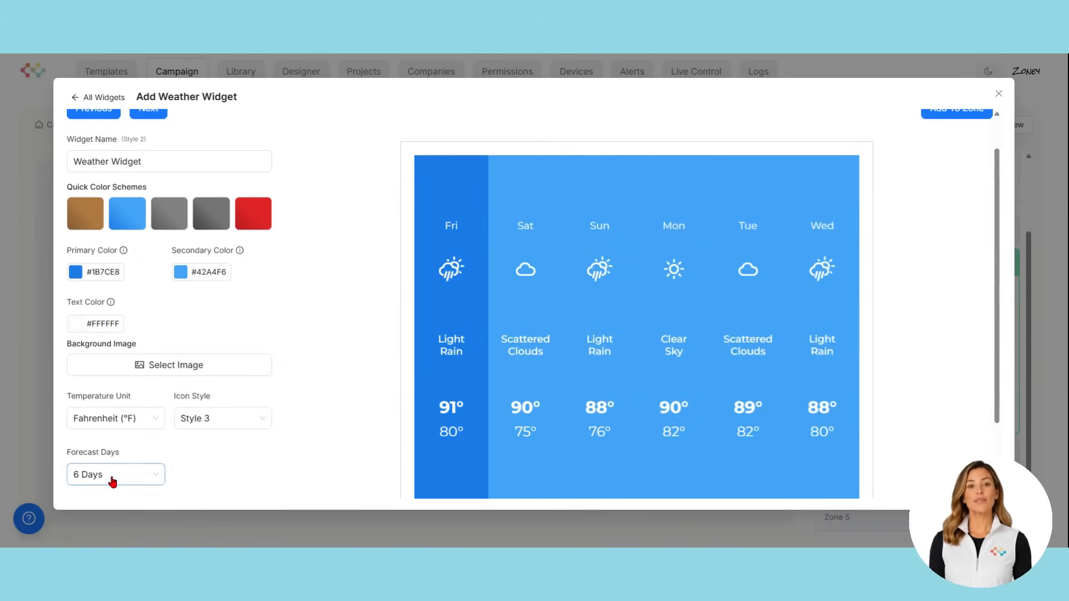
pyautogui.click(112, 480)
pyautogui.click(262, 470)
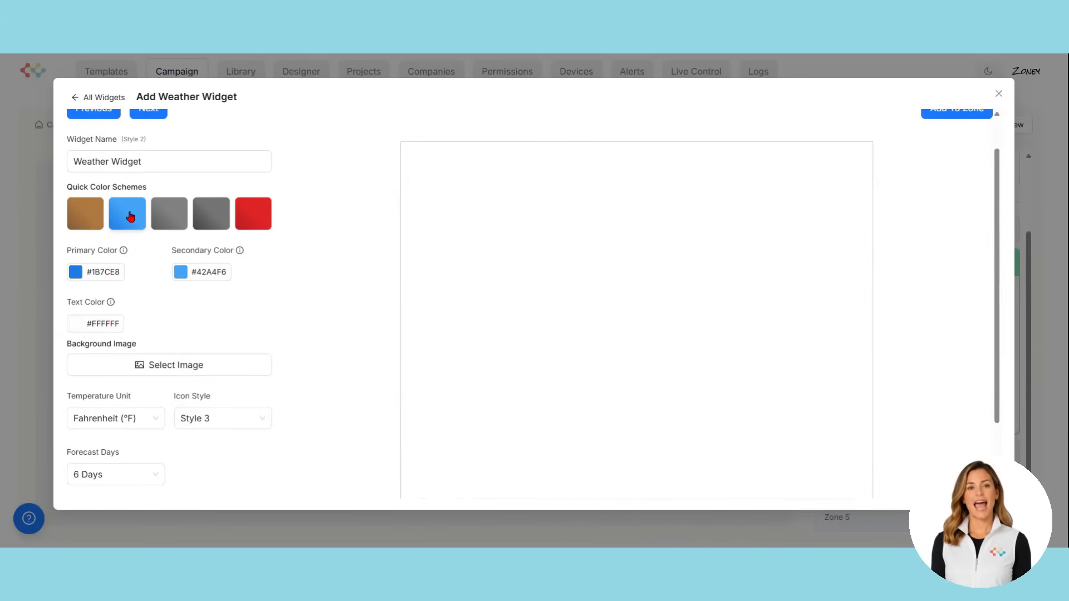
# Apply the dark gray color scheme (#404040 and #737373) to the weather widget and add it to Zone 2.
pyautogui.click(162, 217)
pyautogui.click(212, 218)
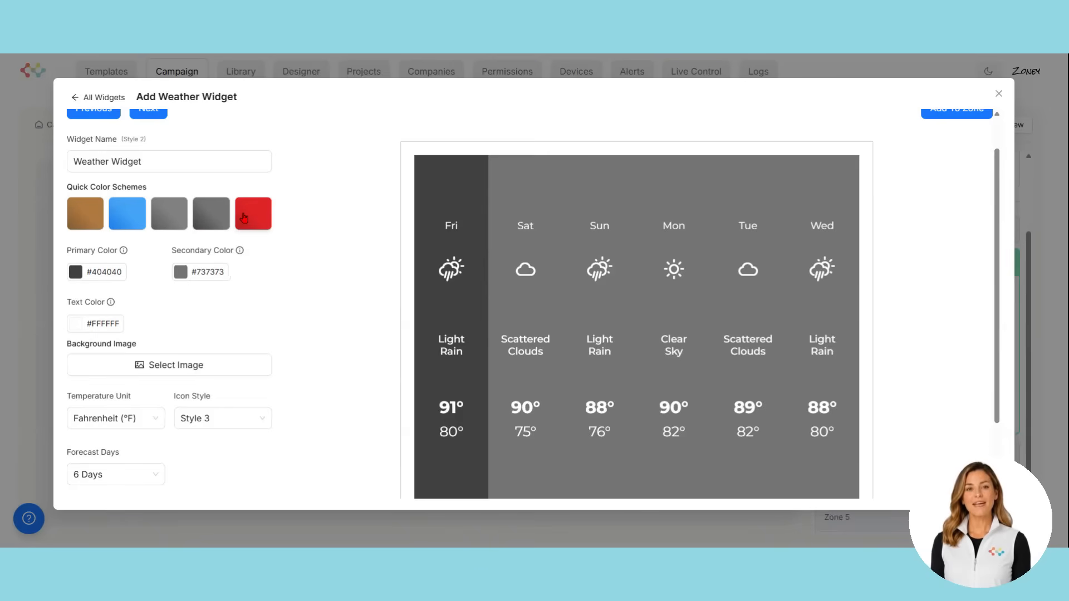
pyautogui.click(962, 114)
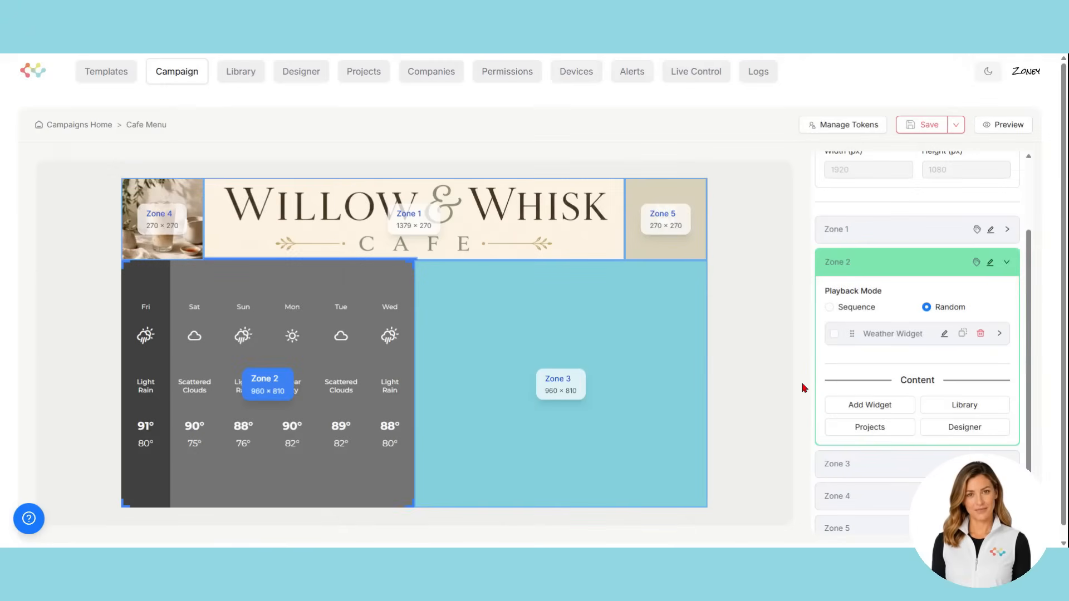
# Add a Recipe of the Day widget in the Chalkboard Menu style to Zone 2.
pyautogui.click(852, 405)
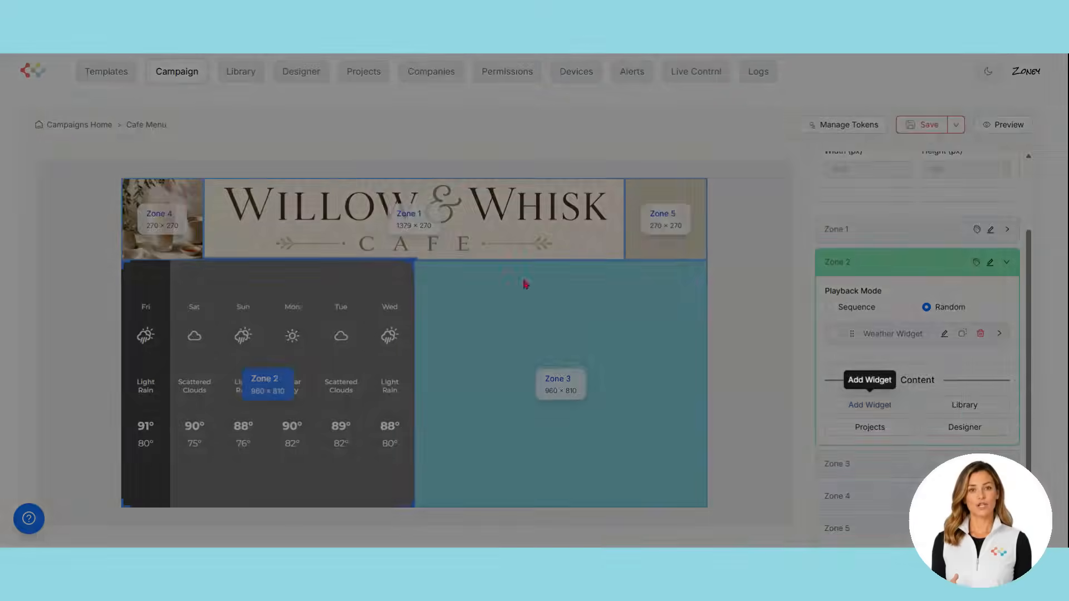
pyautogui.click(411, 132)
pyautogui.write('rec')
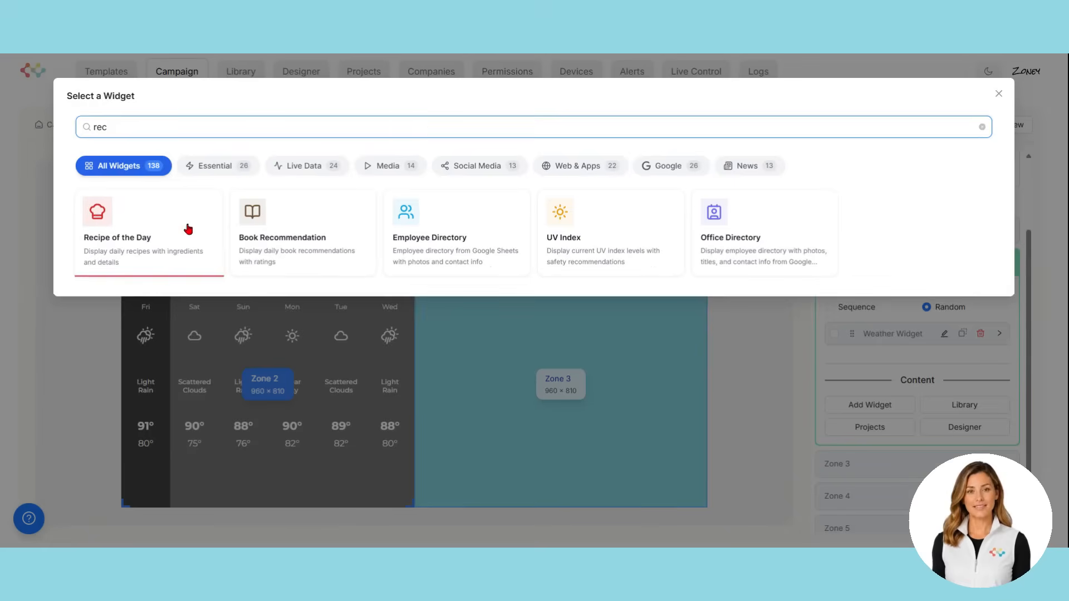
pyautogui.press('Return')
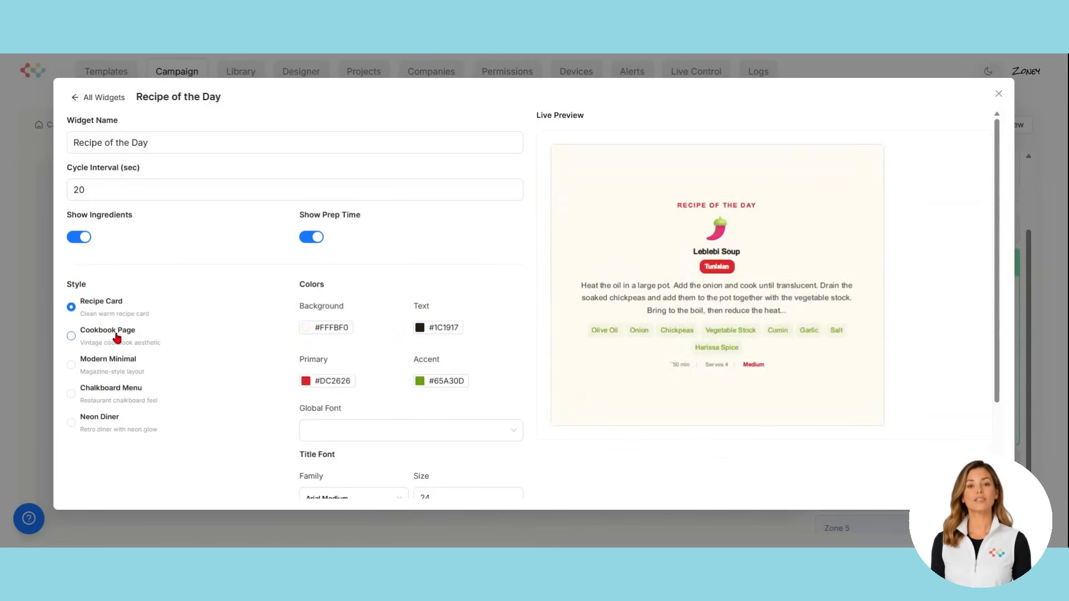
pyautogui.click(117, 337)
pyautogui.click(117, 359)
pyautogui.click(120, 390)
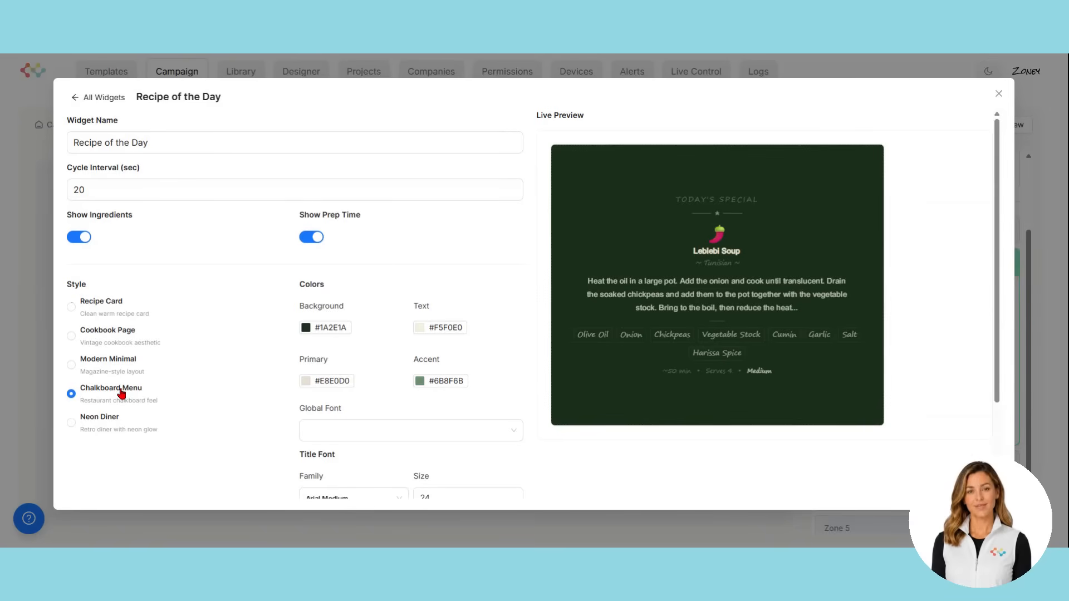
pyautogui.scroll(-2, 298, 425)
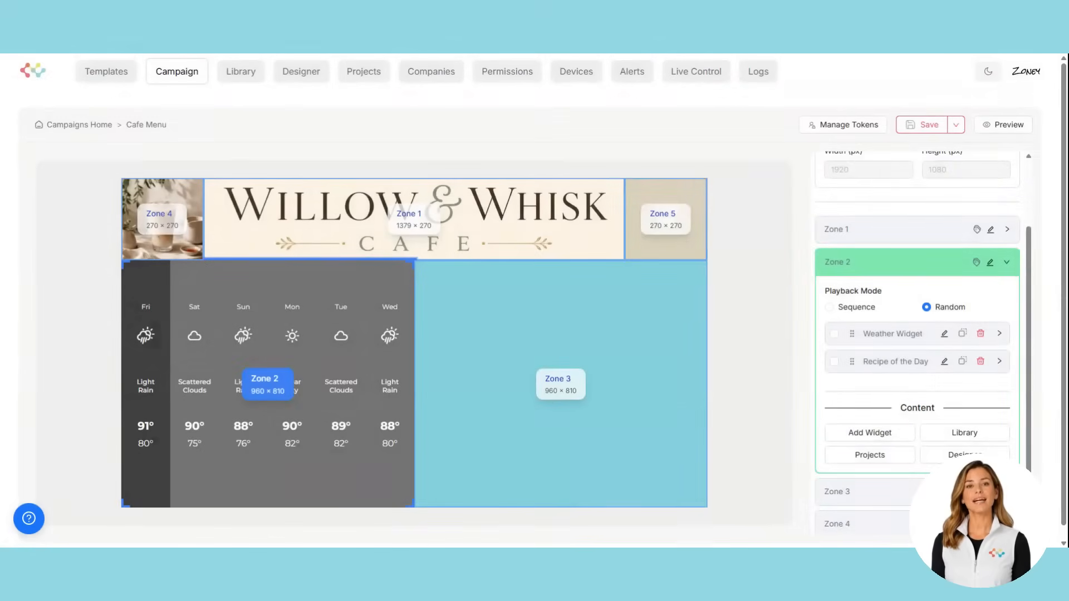
# Search the widgets for "tes" and open the Testimonials widget for Zone 2.
pyautogui.click(865, 432)
pyautogui.write('rec')
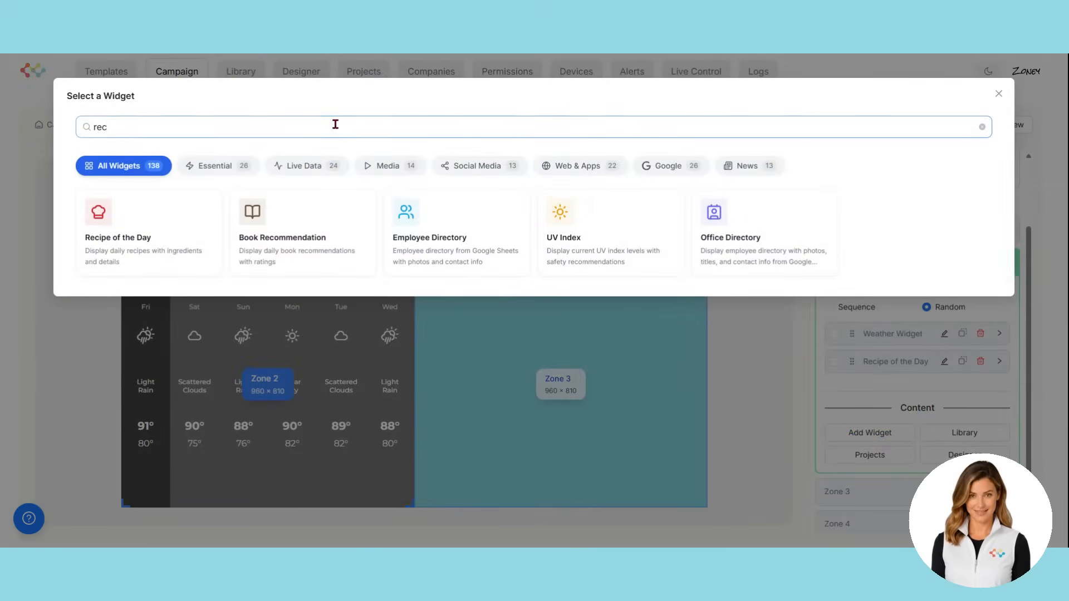
pyautogui.press('BackSpace')
pyautogui.press('BackSpace')
pyautogui.press('BackSpace')
pyautogui.write('tes')
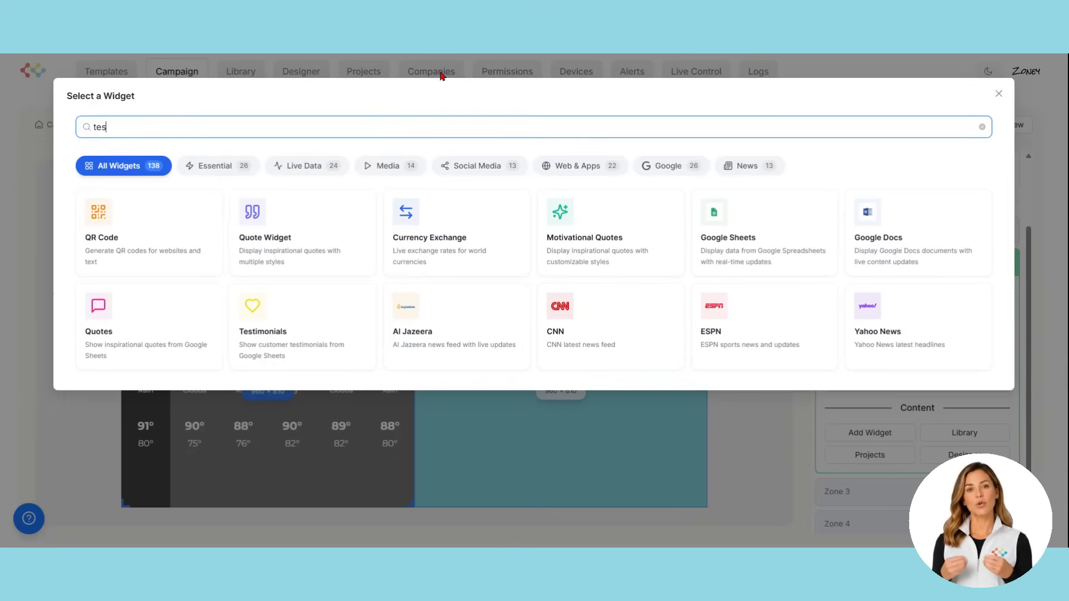
pyautogui.click(313, 337)
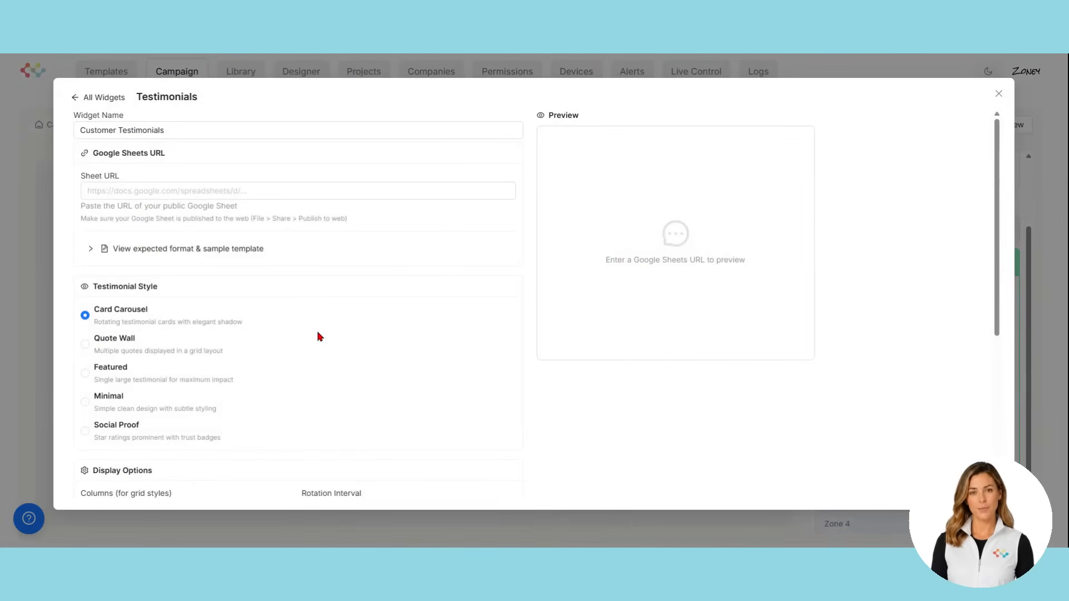
# Examine the Testimonials widget's sample template, expected column format and display options, and close it without adding it.
pyautogui.click(91, 250)
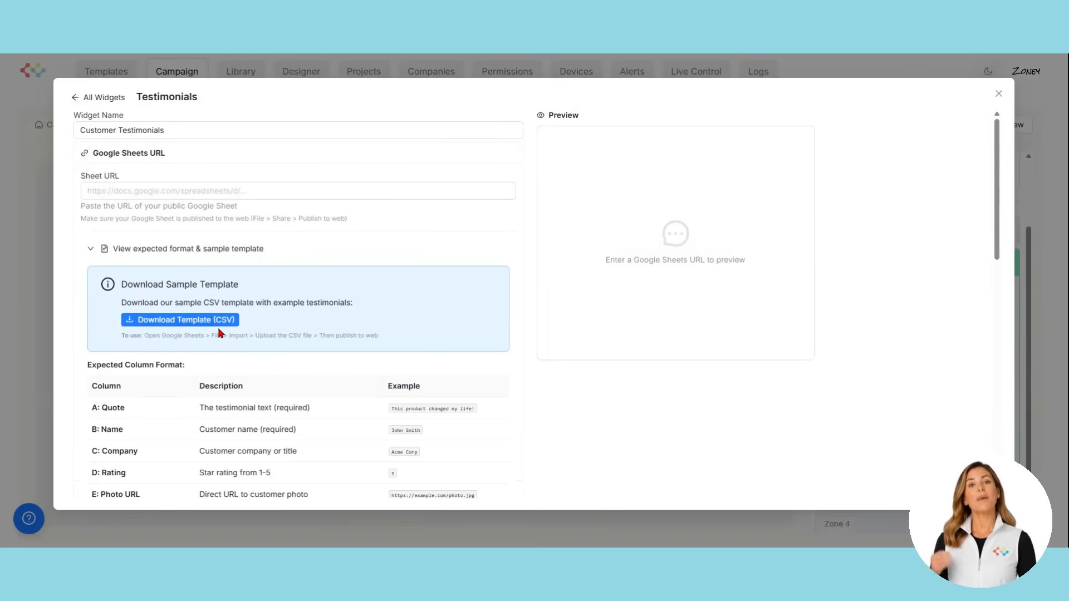
pyautogui.click(337, 188)
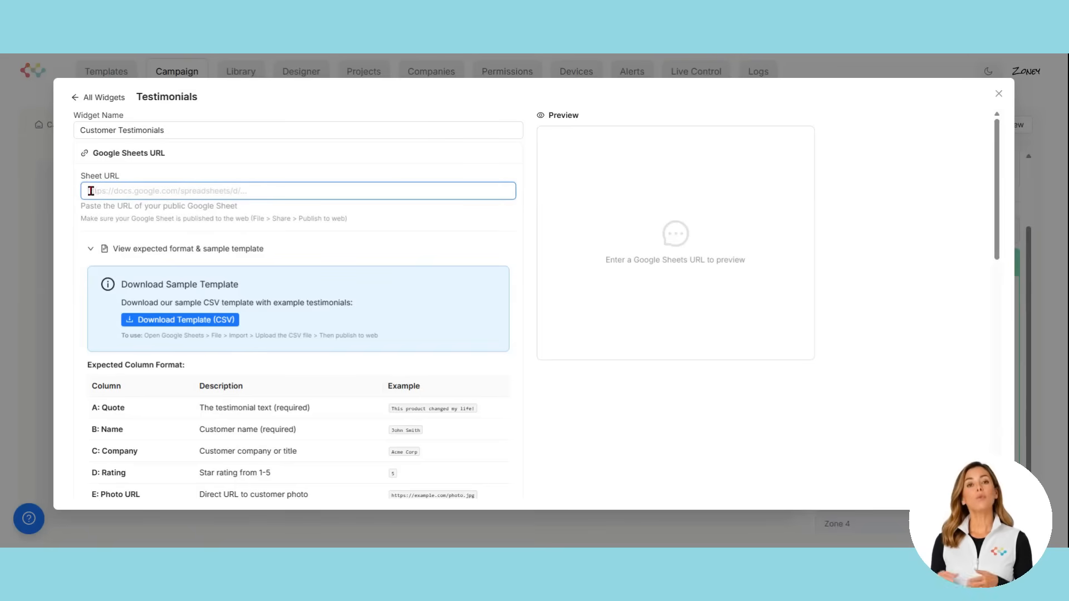
pyautogui.scroll(-10, 894, 396)
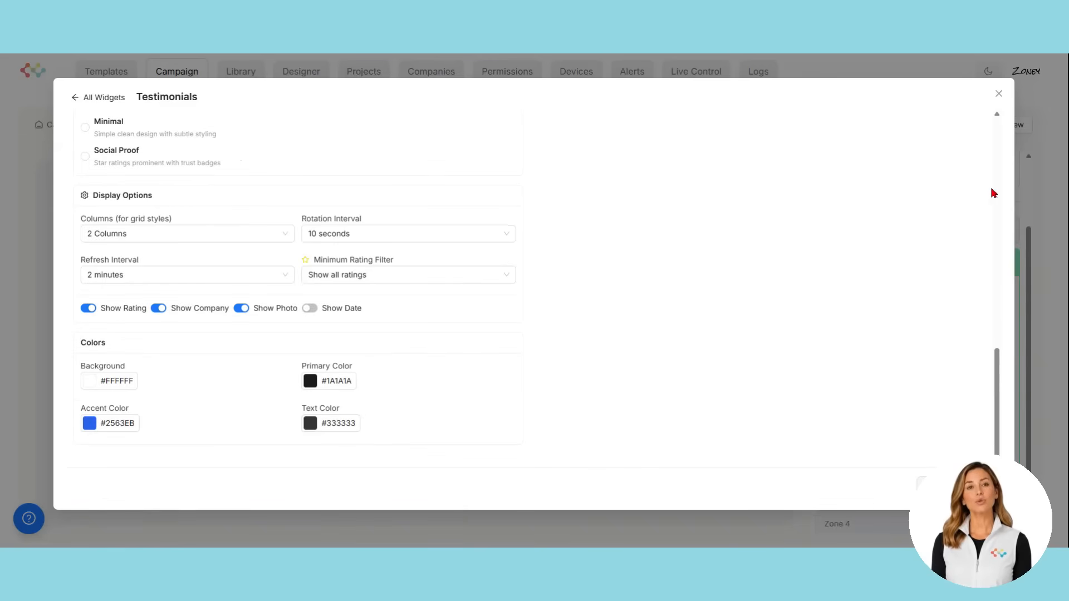
pyautogui.click(999, 95)
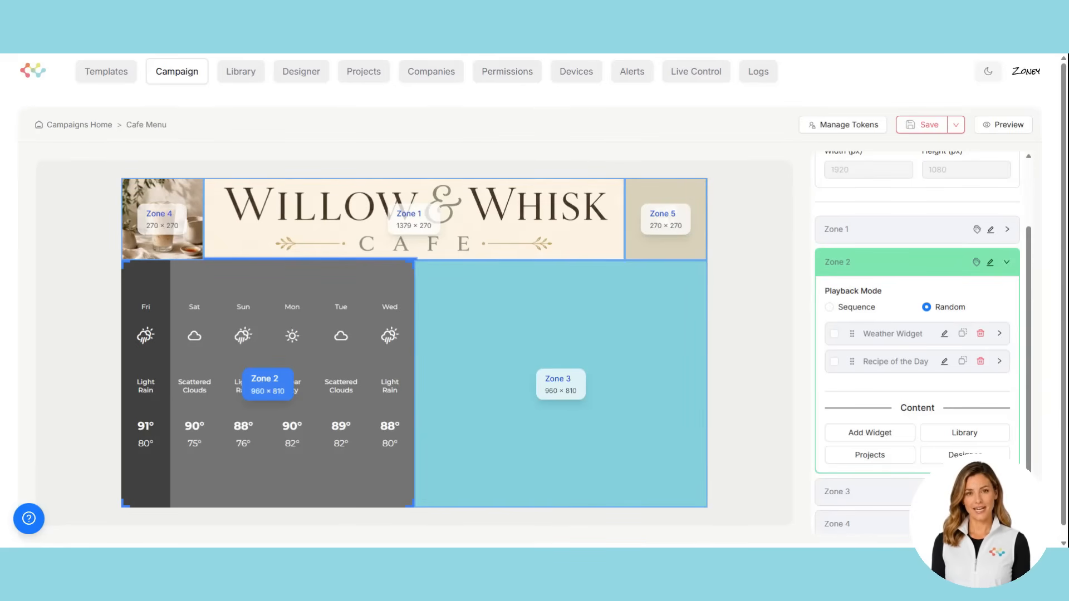
pyautogui.press('Escape')
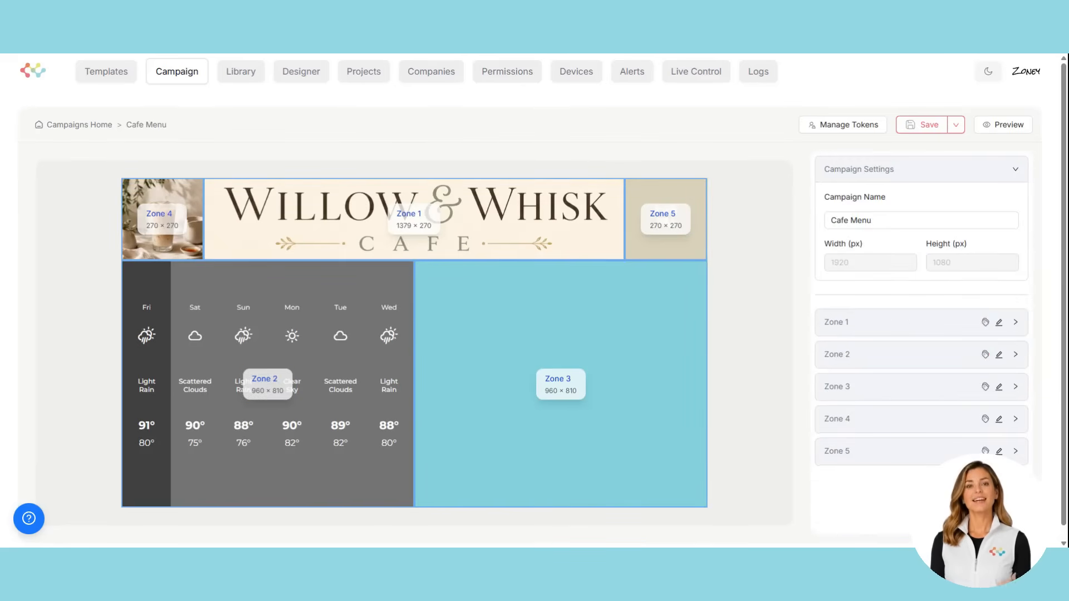
# Add the Cafe - Drinks project to Zone 2.
pyautogui.click(877, 363)
pyautogui.scroll(-3, 874, 498)
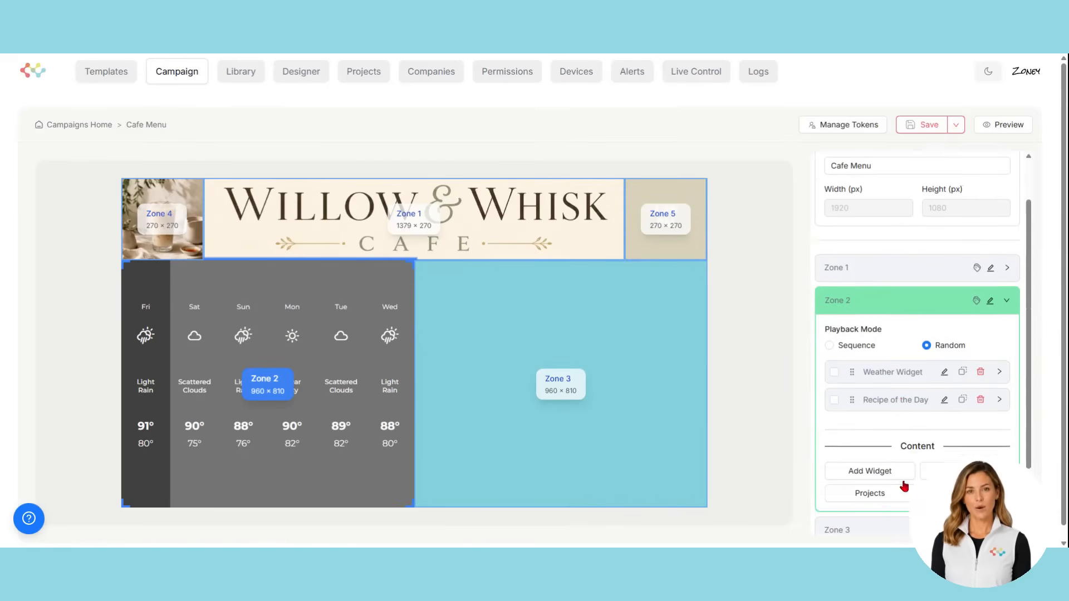
pyautogui.click(880, 423)
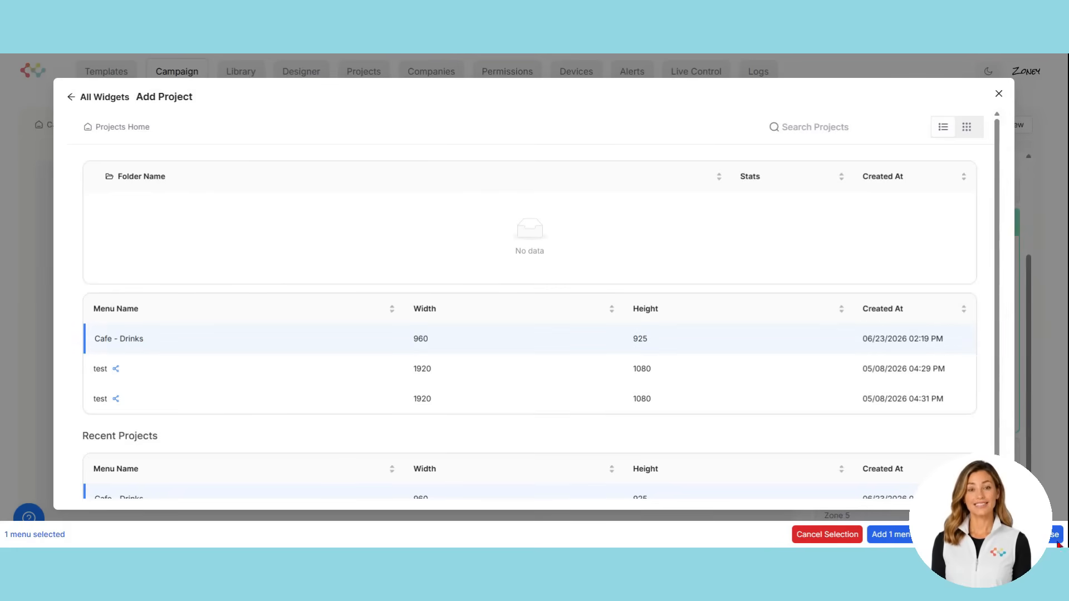
pyautogui.click(1017, 535)
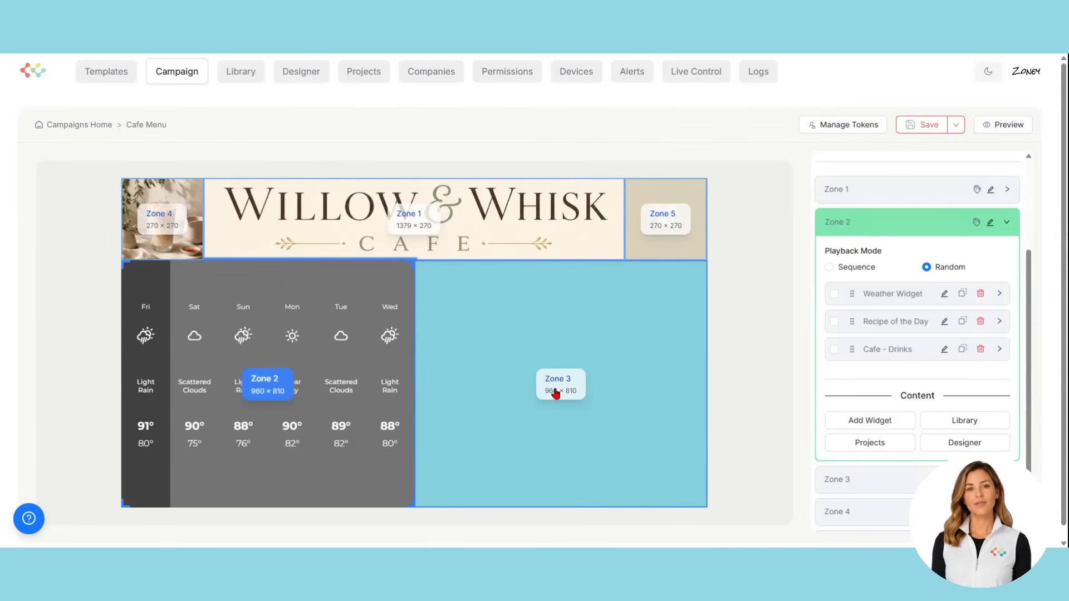
# Add the Whisk menu image and the coffee video from the library to Zone 3.
pyautogui.click(665, 386)
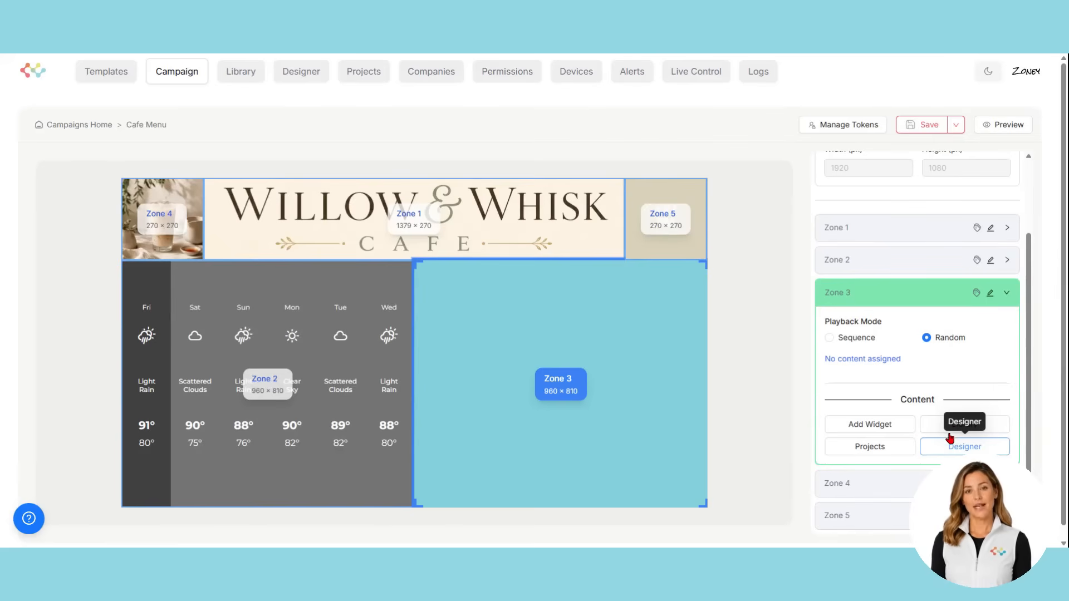
pyautogui.click(936, 430)
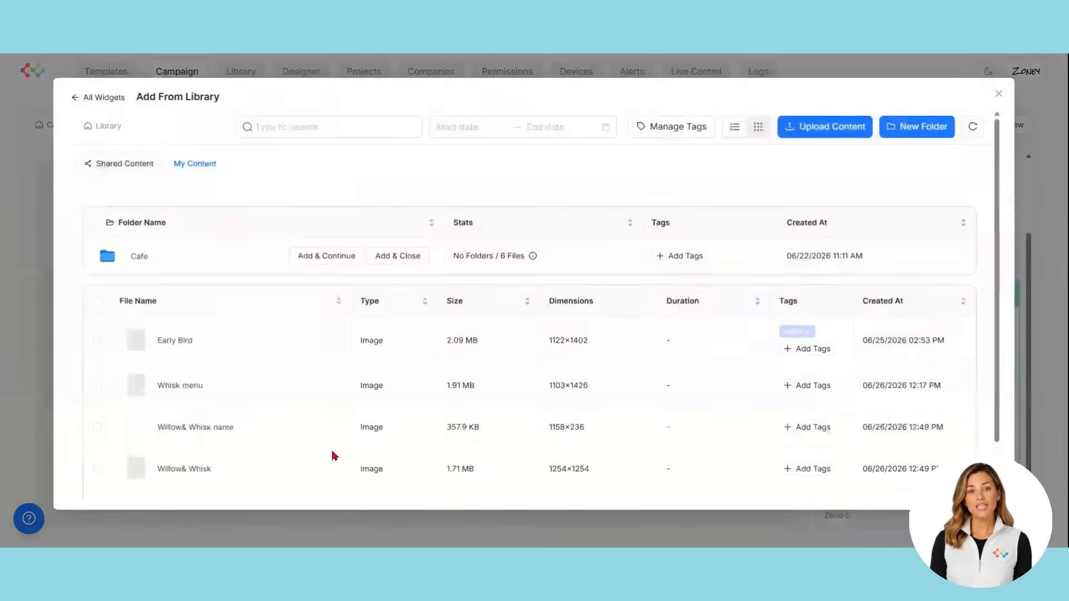
pyautogui.click(201, 388)
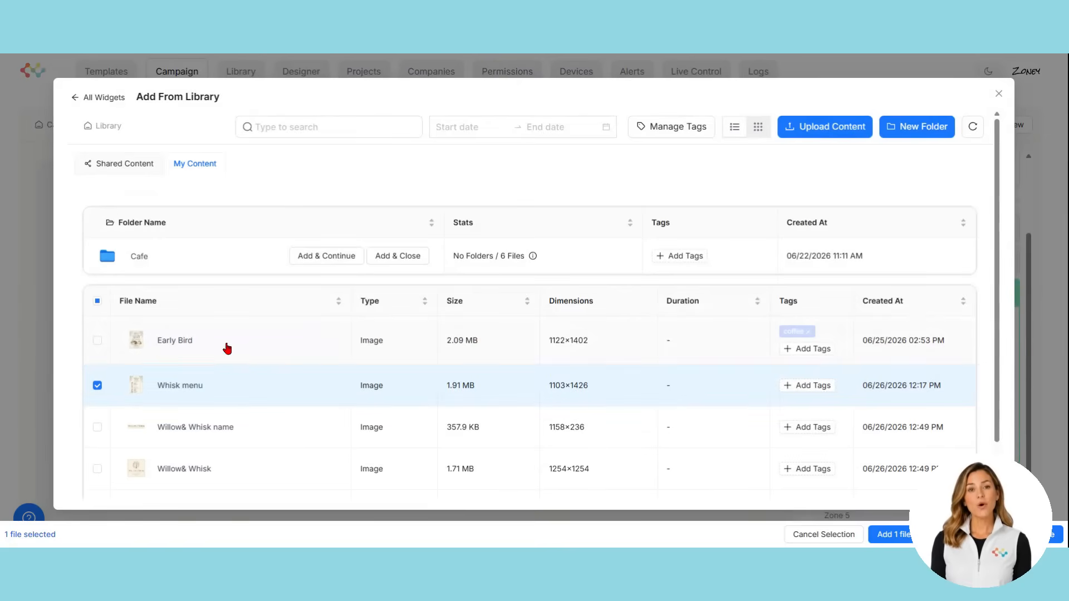
pyautogui.click(227, 348)
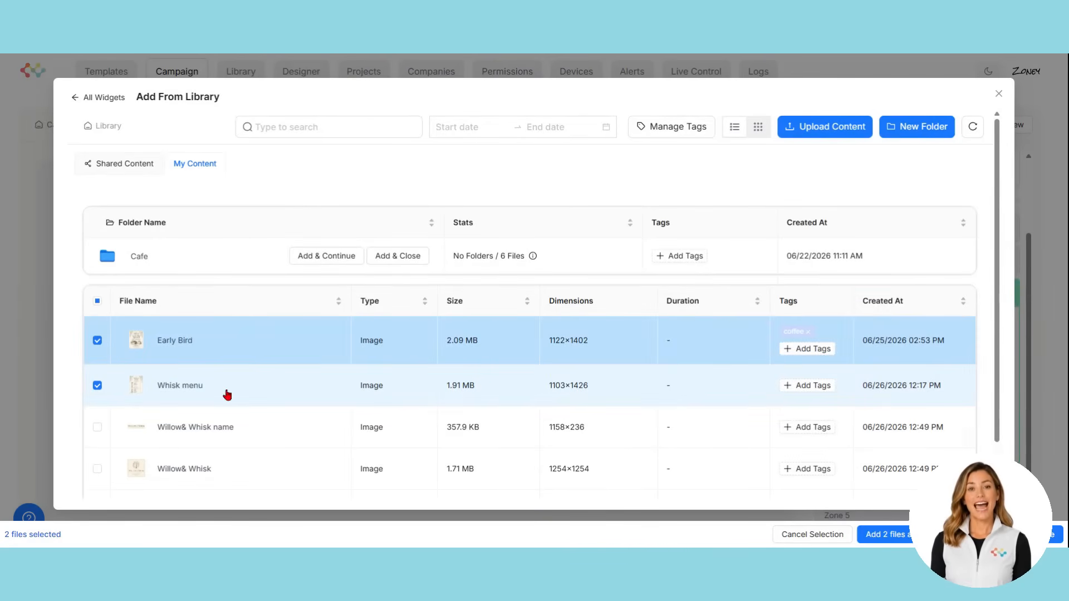
pyautogui.scroll(-1, 246, 401)
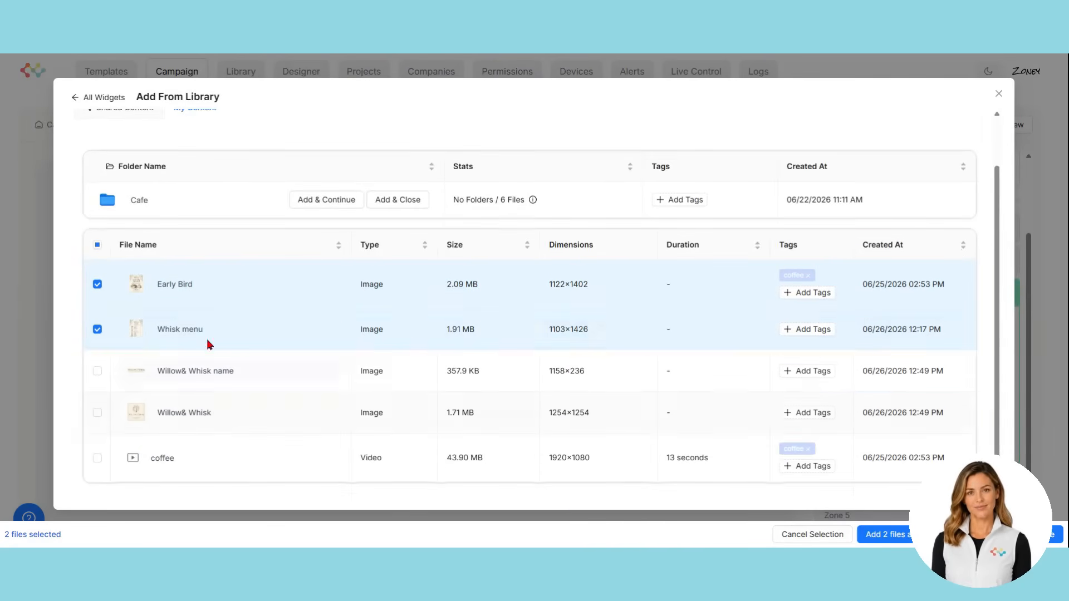
pyautogui.click(215, 287)
pyautogui.click(189, 466)
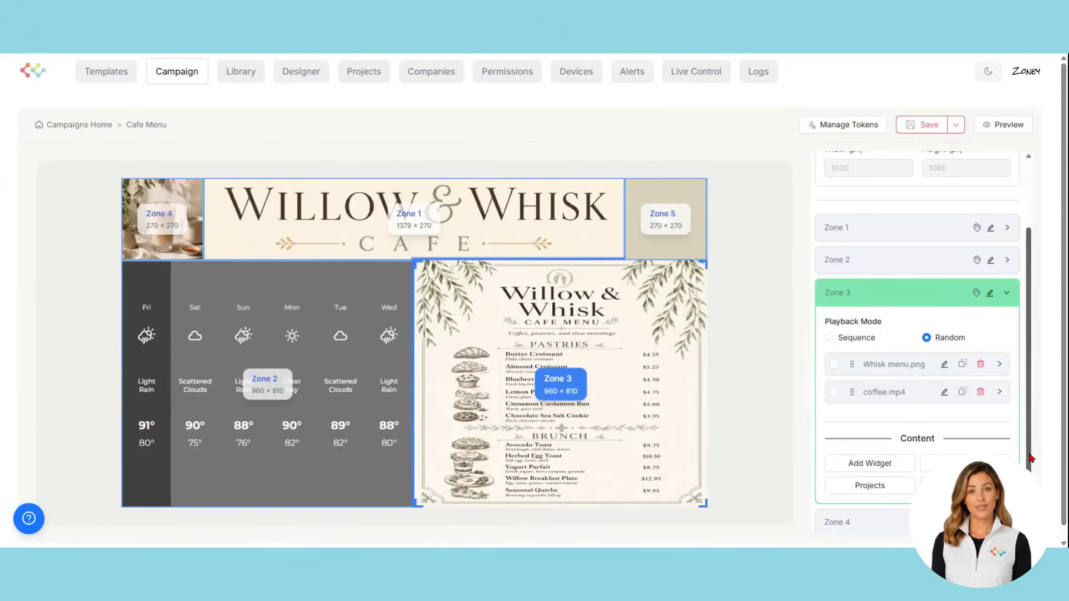
# Try the Sequence playback mode for Zone 3 and switch it back to Random.
pyautogui.scroll(-1, 1029, 439)
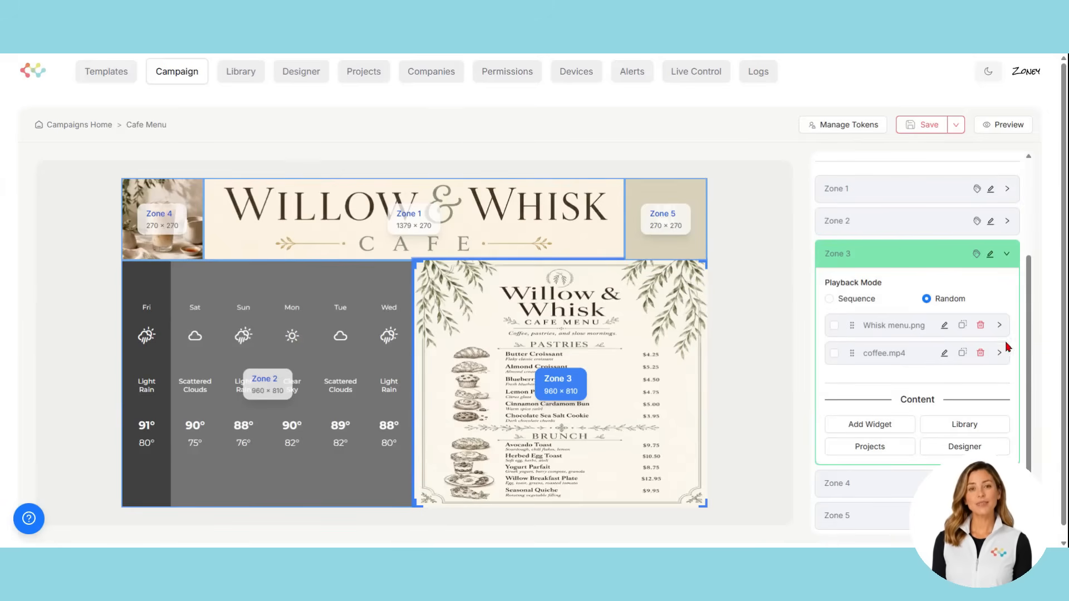
pyautogui.click(856, 304)
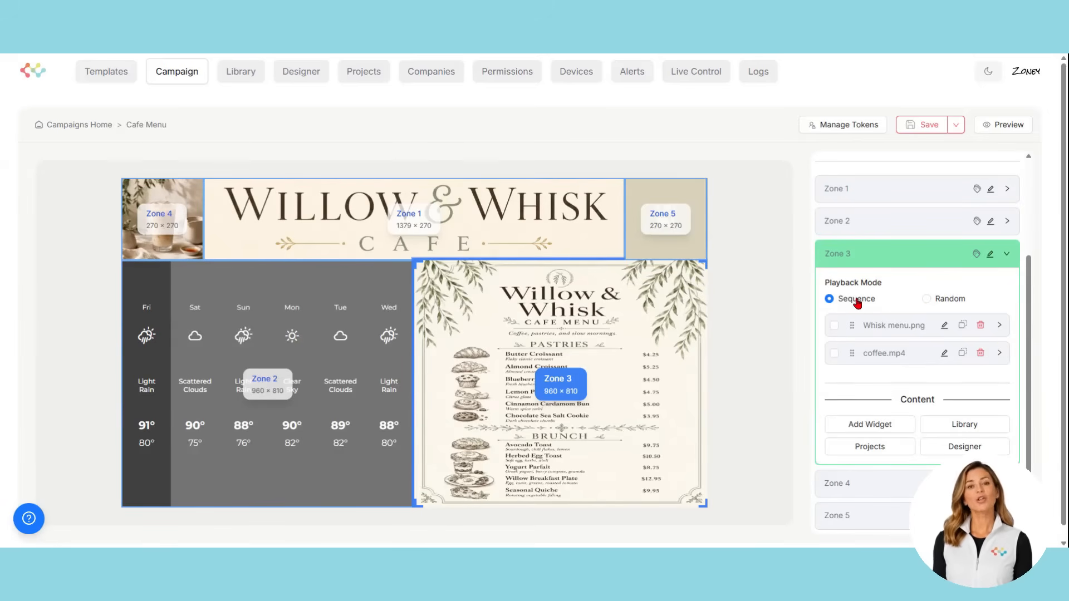
pyautogui.click(950, 302)
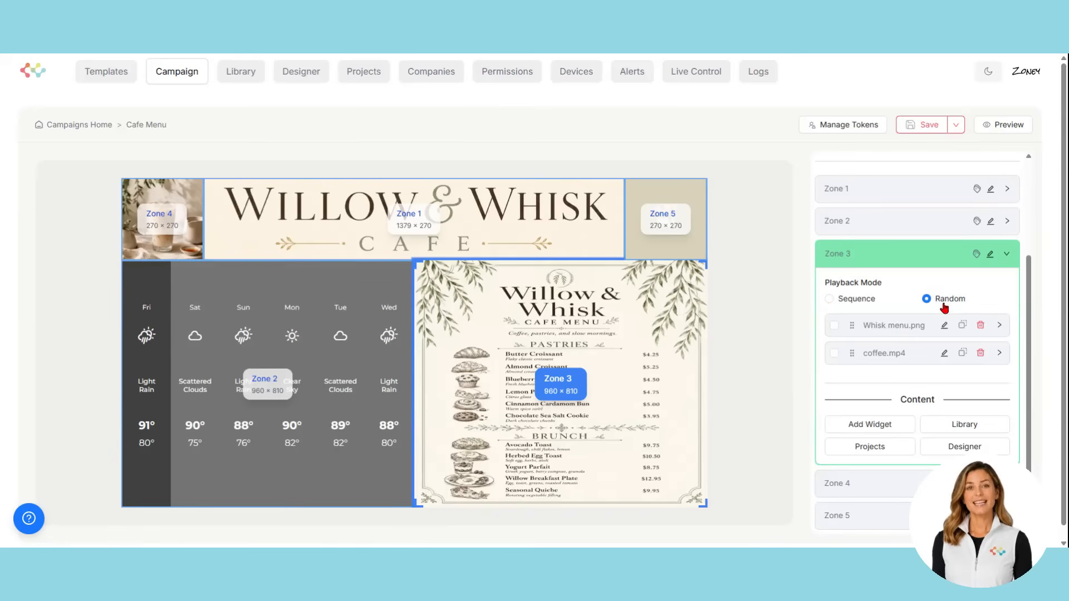
# Expand the coffee.mp4 settings in Zone 3 and add the Early Bird design to the zone.
pyautogui.click(916, 357)
pyautogui.scroll(-4, 931, 386)
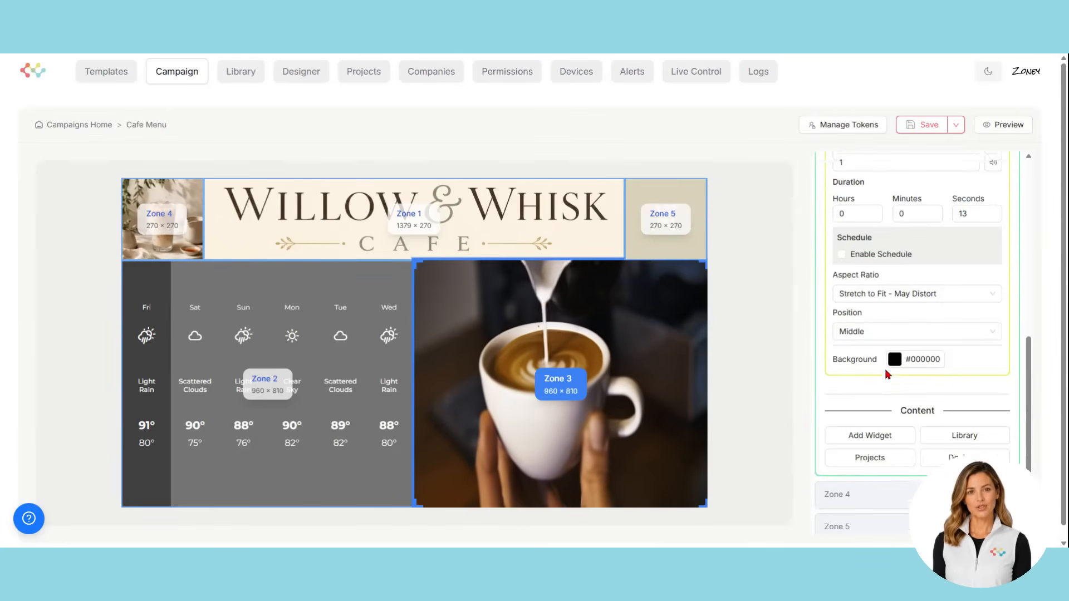
pyautogui.click(955, 449)
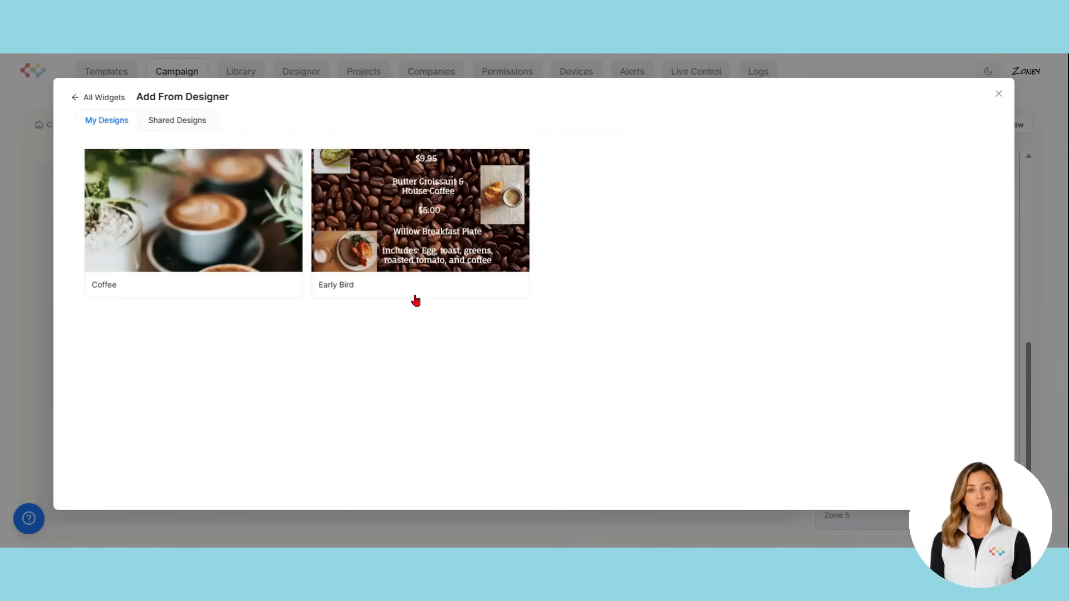
pyautogui.click(421, 220)
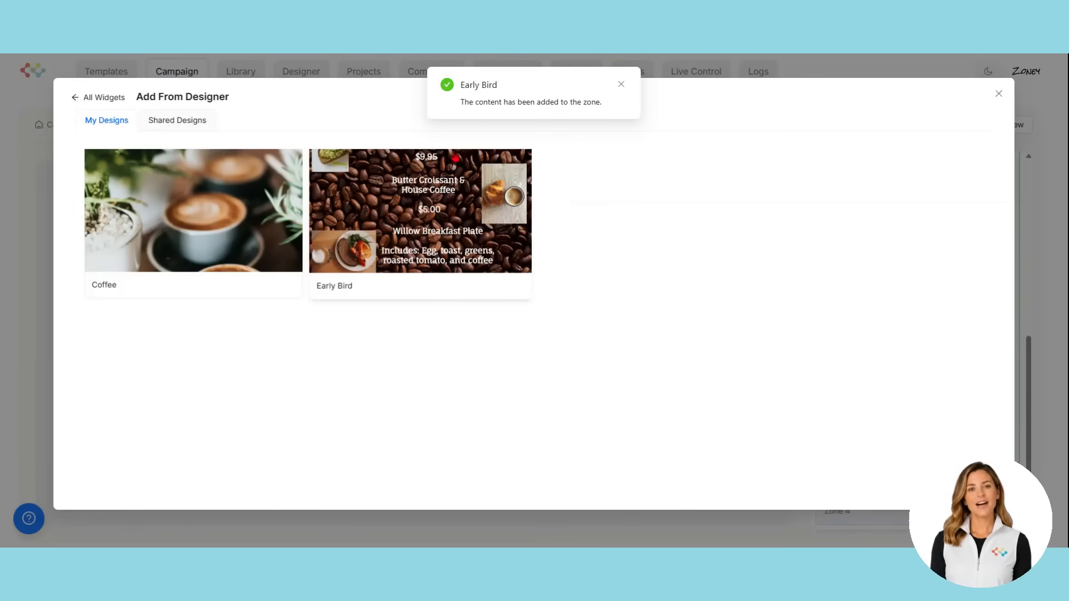
pyautogui.click(998, 96)
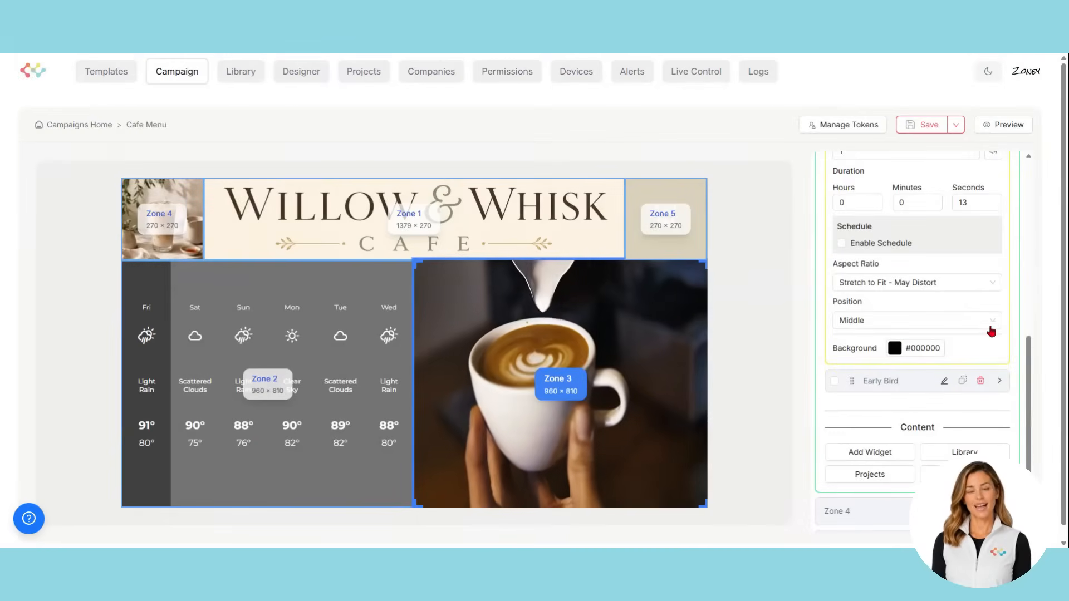
pyautogui.scroll(2, 1023, 349)
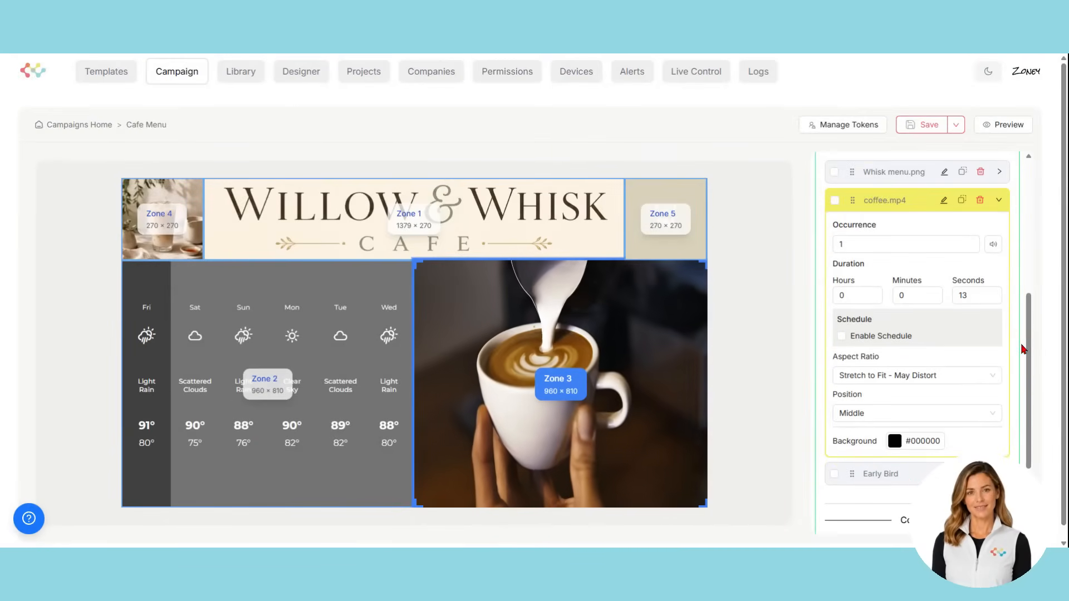
# Set the occurrence of the Early Bird design in Zone 3 to 4 and enable its schedule.
pyautogui.click(914, 477)
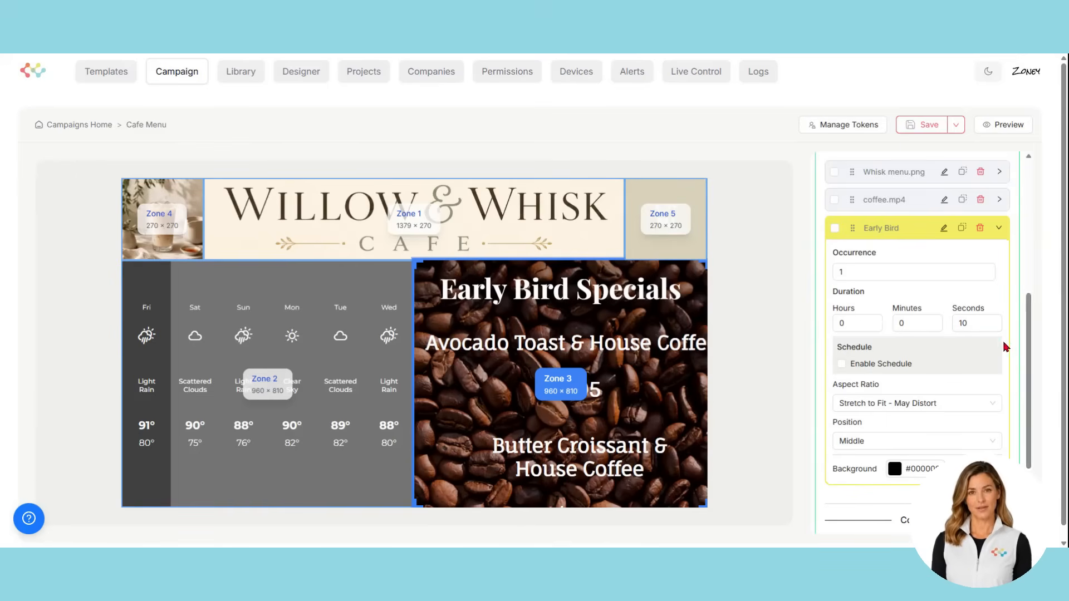
pyautogui.click(991, 271)
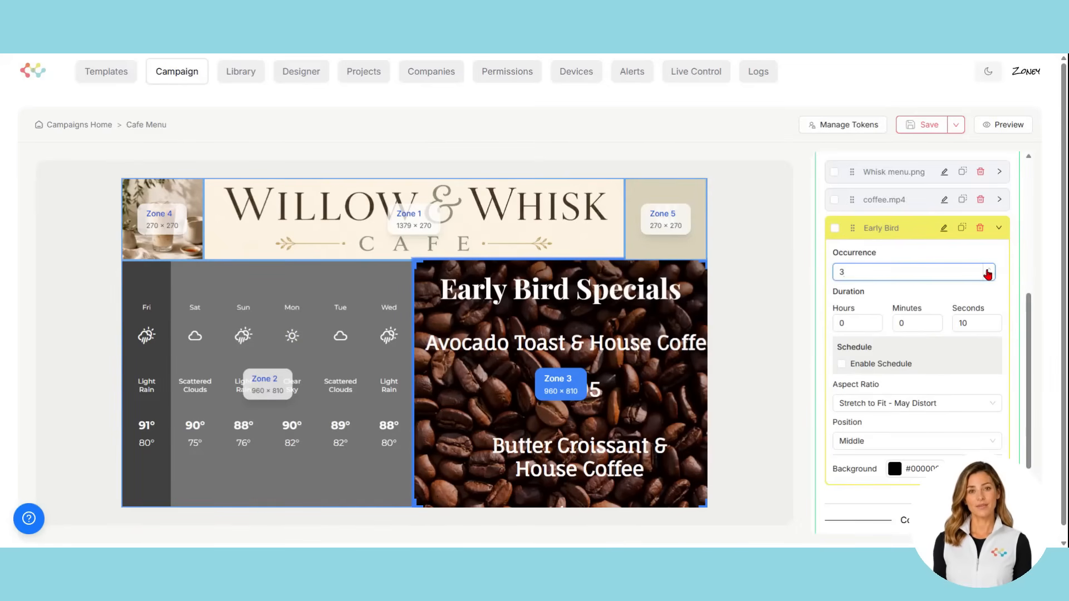
pyautogui.click(988, 271)
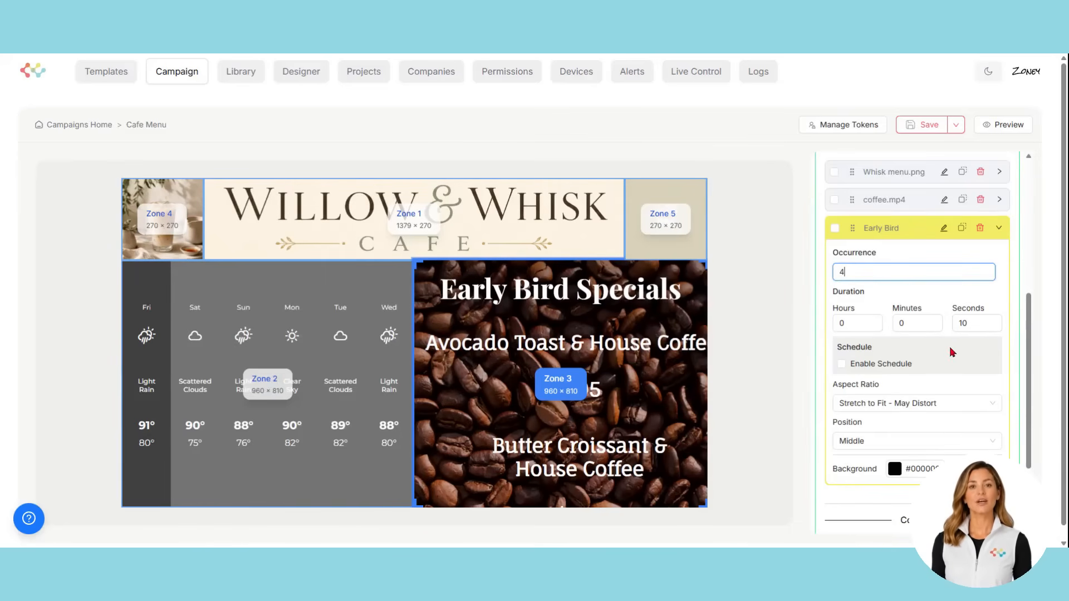
pyautogui.click(893, 326)
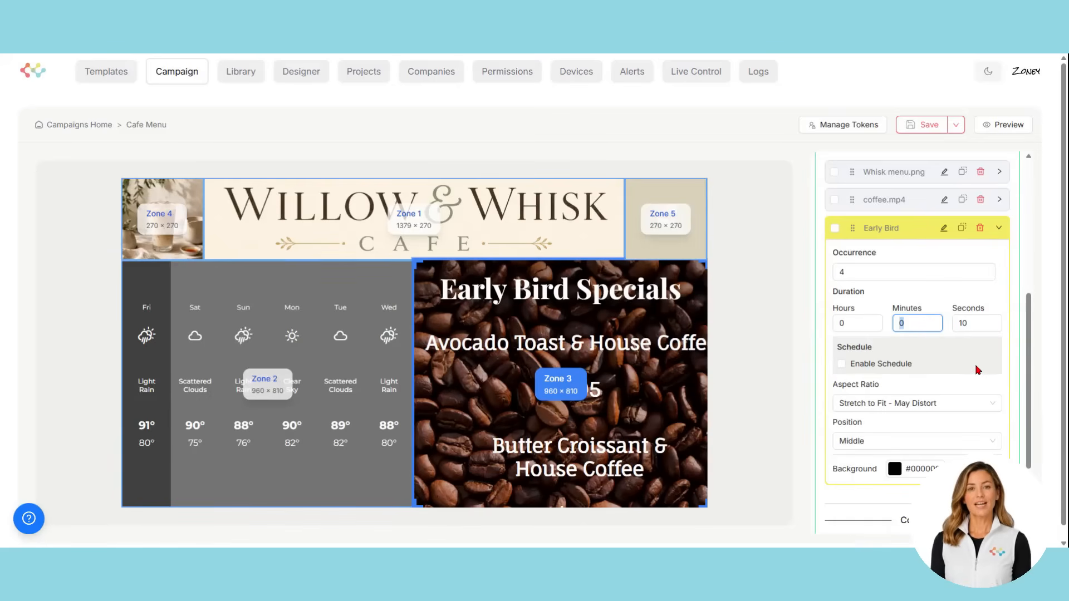
pyautogui.write('1')
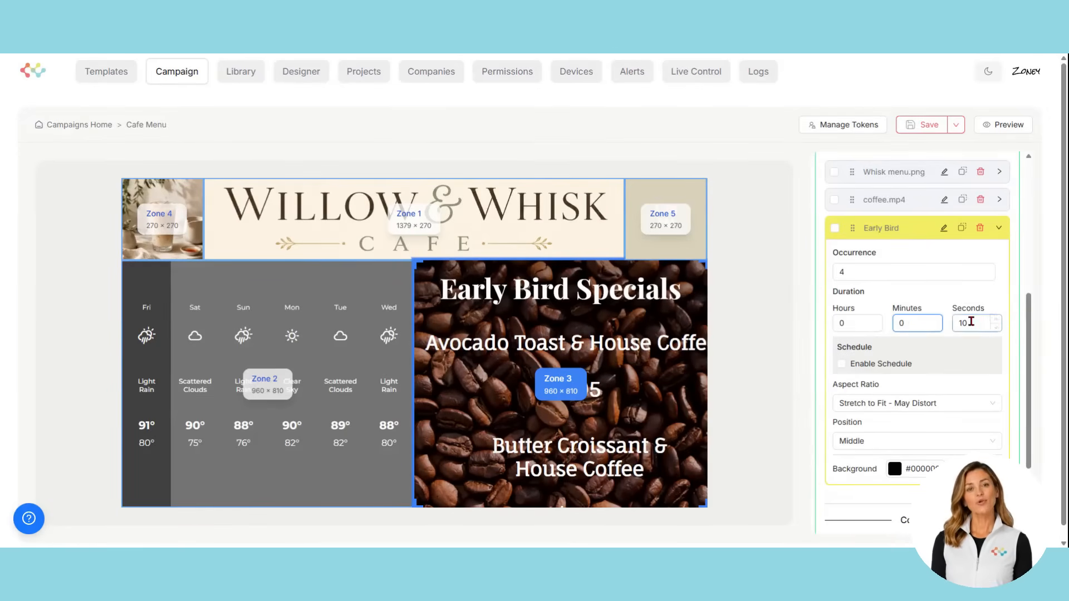
pyautogui.click(897, 367)
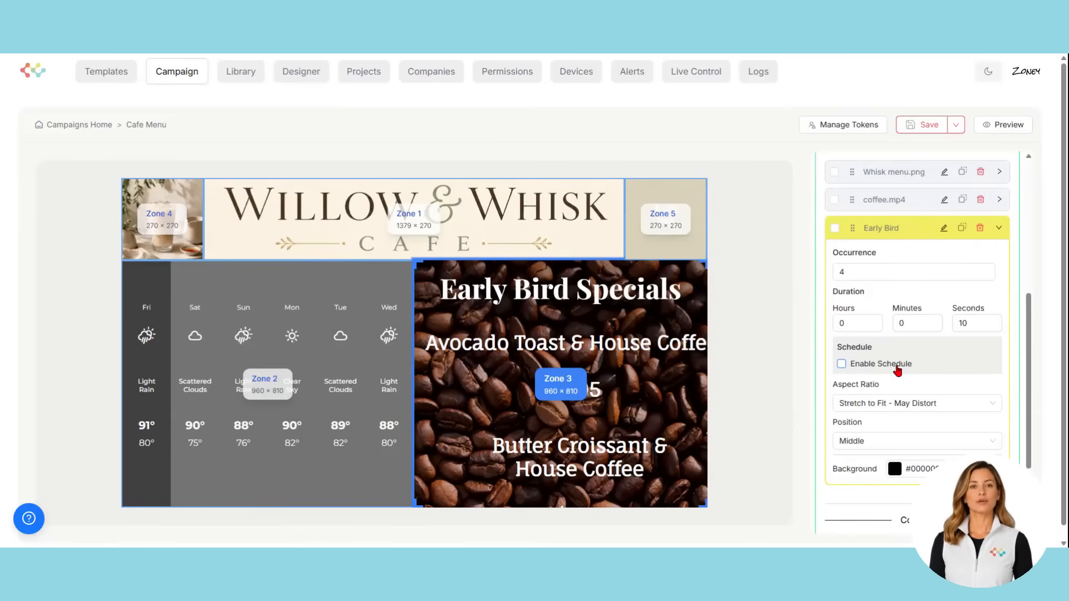
pyautogui.click(896, 368)
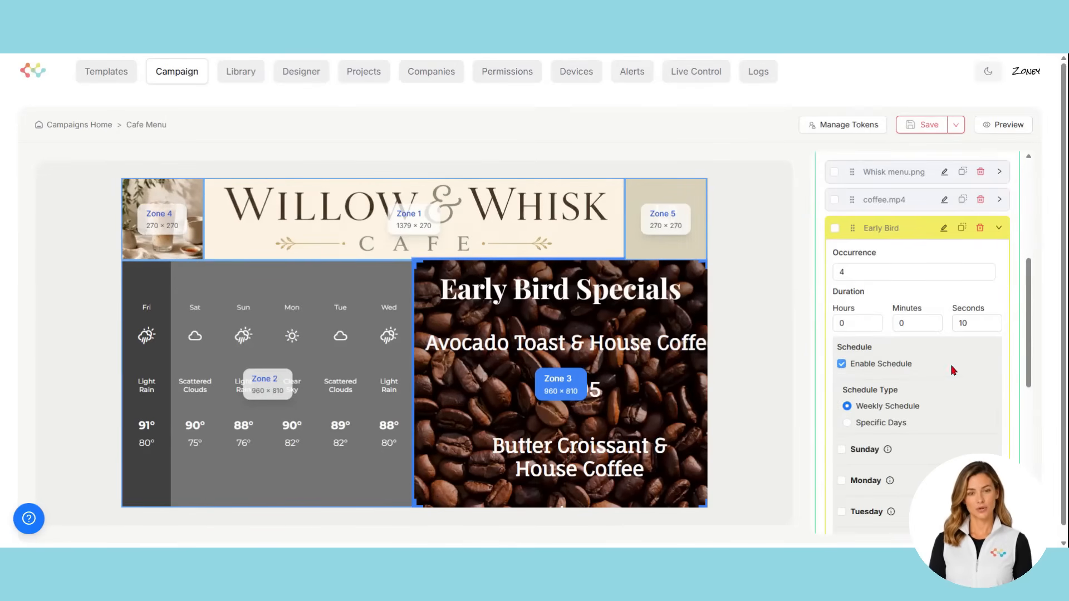
# Try a weekly schedule for Early Bird on Monday with a 9:00 AM to 5:00 PM time slot.
pyautogui.scroll(-2, 957, 369)
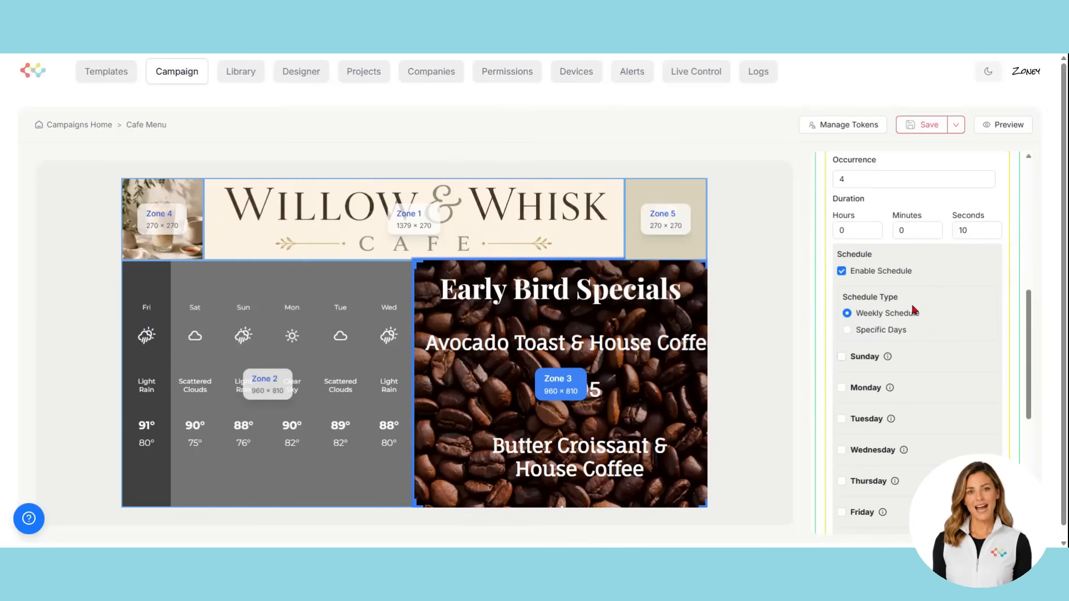
pyautogui.click(841, 389)
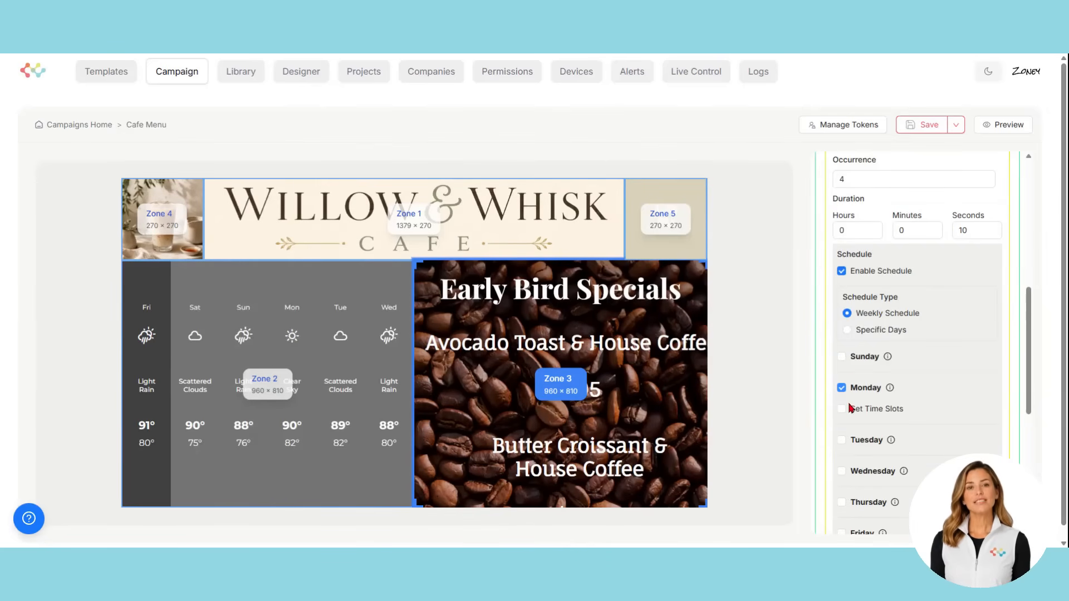
pyautogui.click(841, 410)
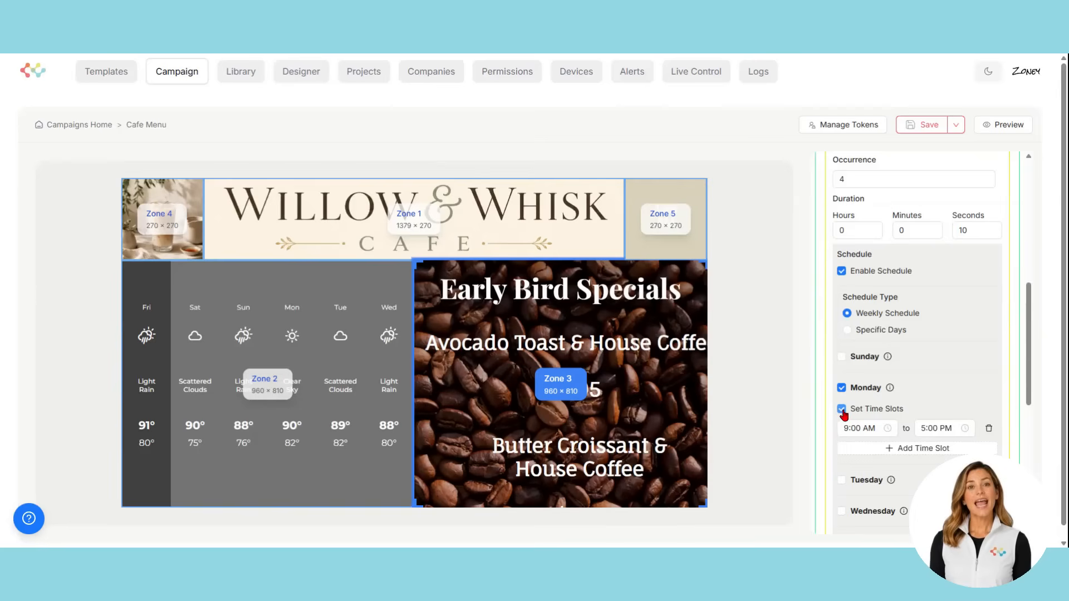
pyautogui.scroll(-2, 946, 401)
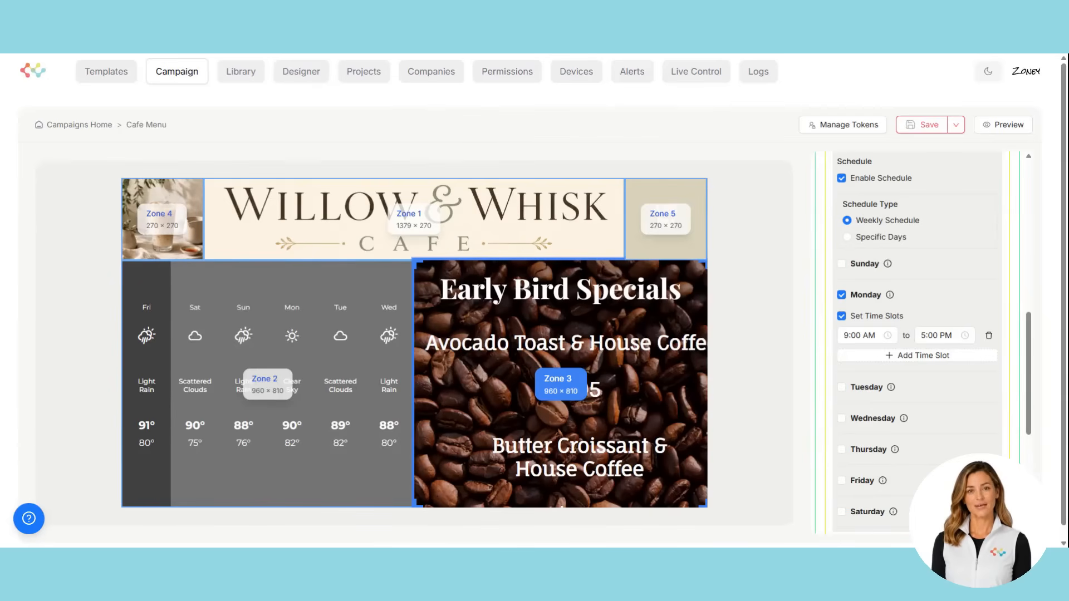
# Schedule Early Bird for specific days with a date range from Jul 1, 2026 to Jul 31, 2026.
pyautogui.click(860, 242)
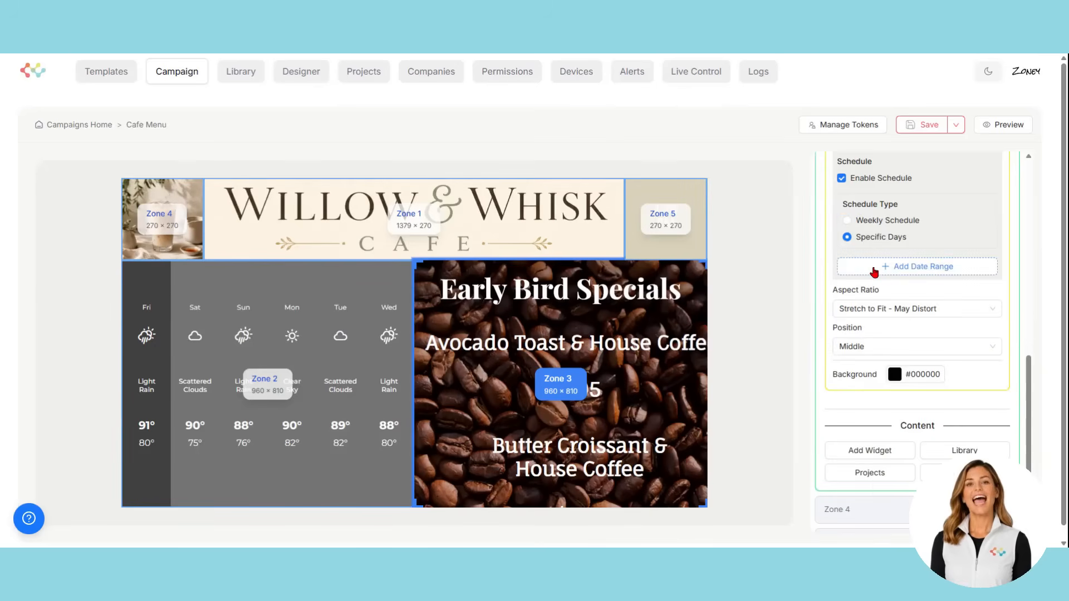
pyautogui.click(874, 272)
pyautogui.click(872, 266)
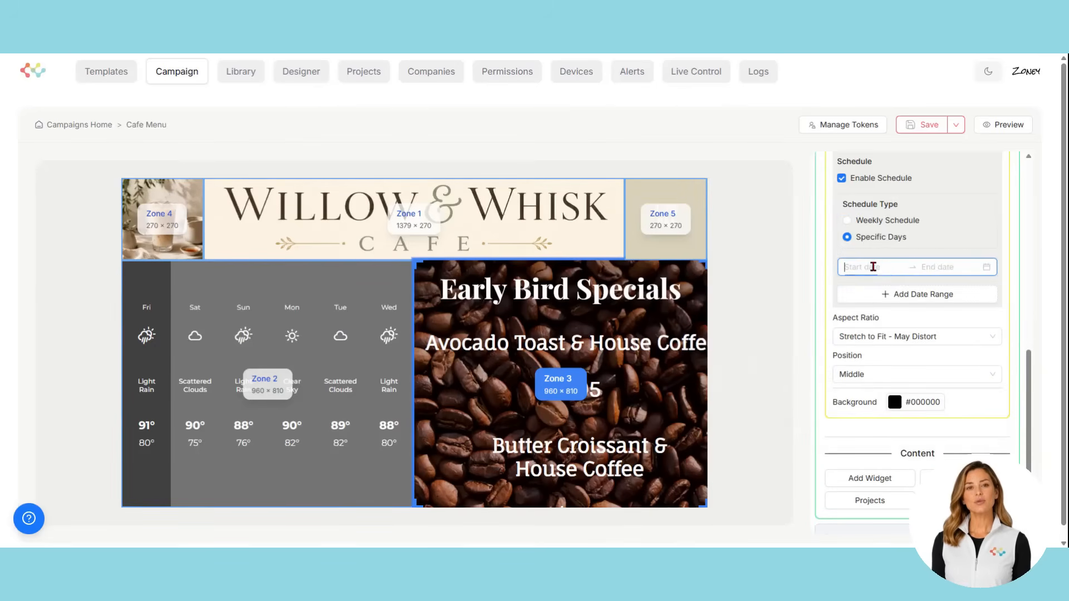
pyautogui.click(916, 341)
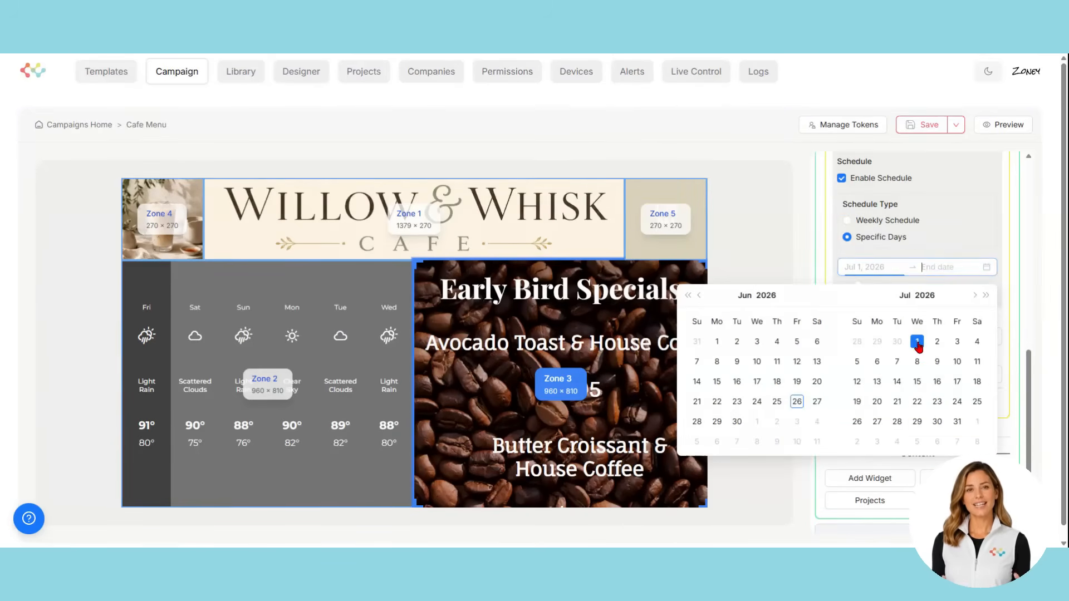
pyautogui.click(957, 422)
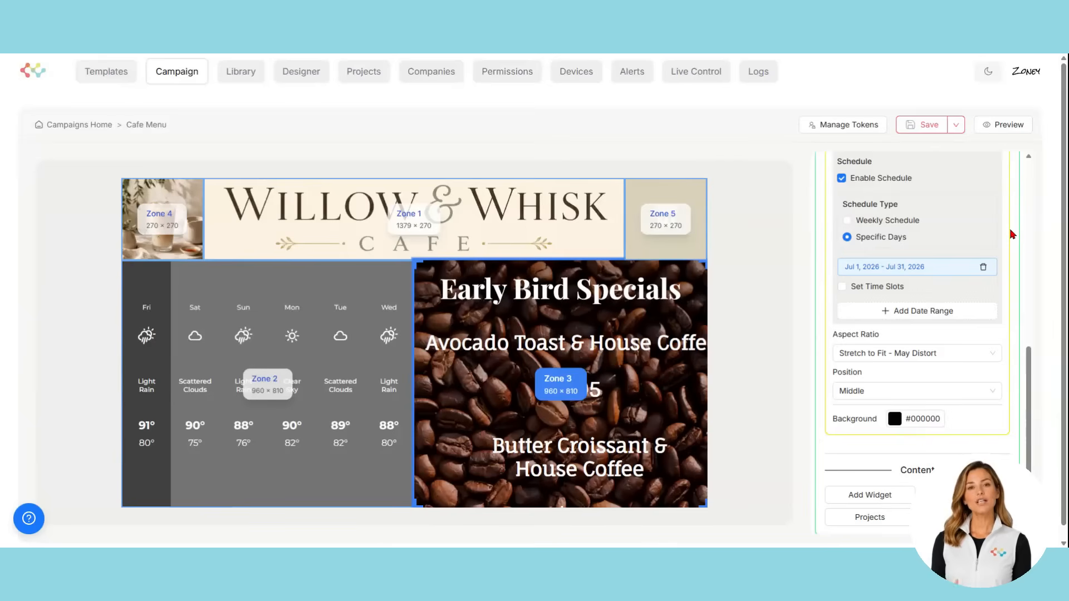
# Rename Zone 2 as Left.
pyautogui.scroll(3, 1014, 326)
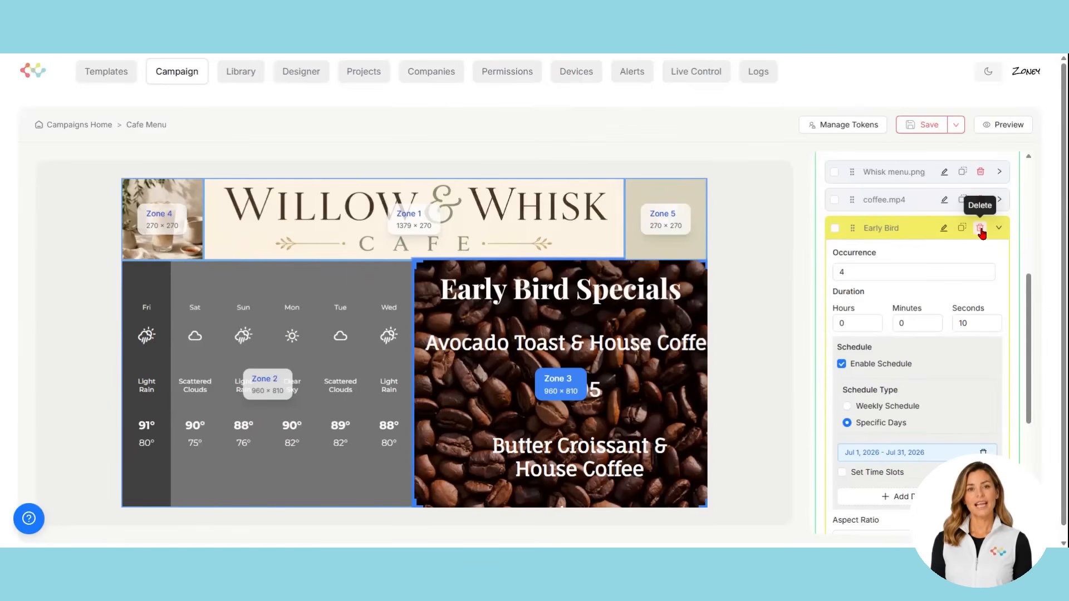
pyautogui.scroll(2, 991, 291)
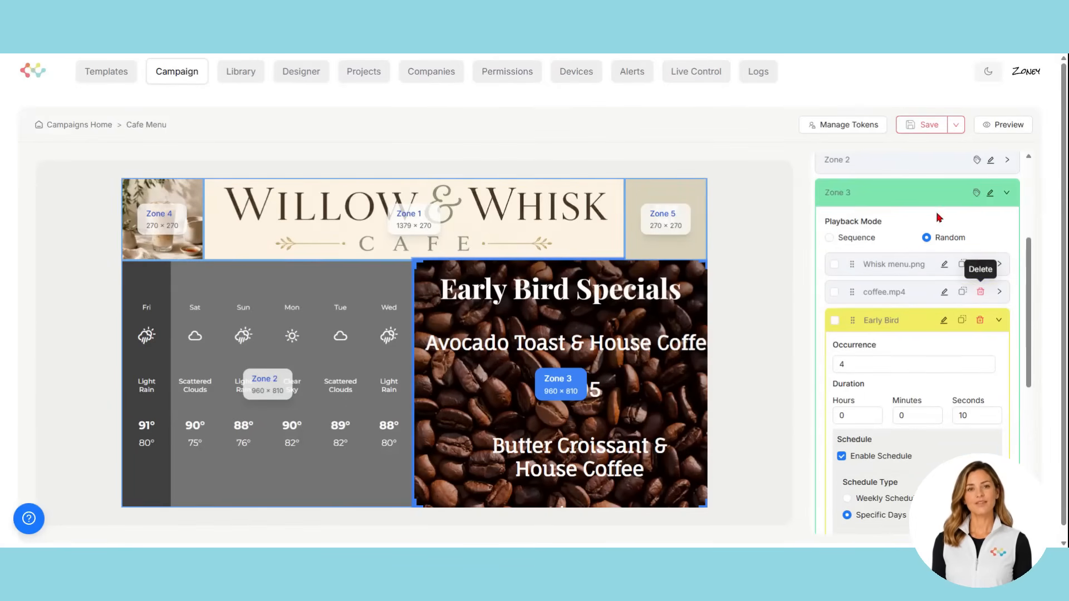
pyautogui.click(989, 195)
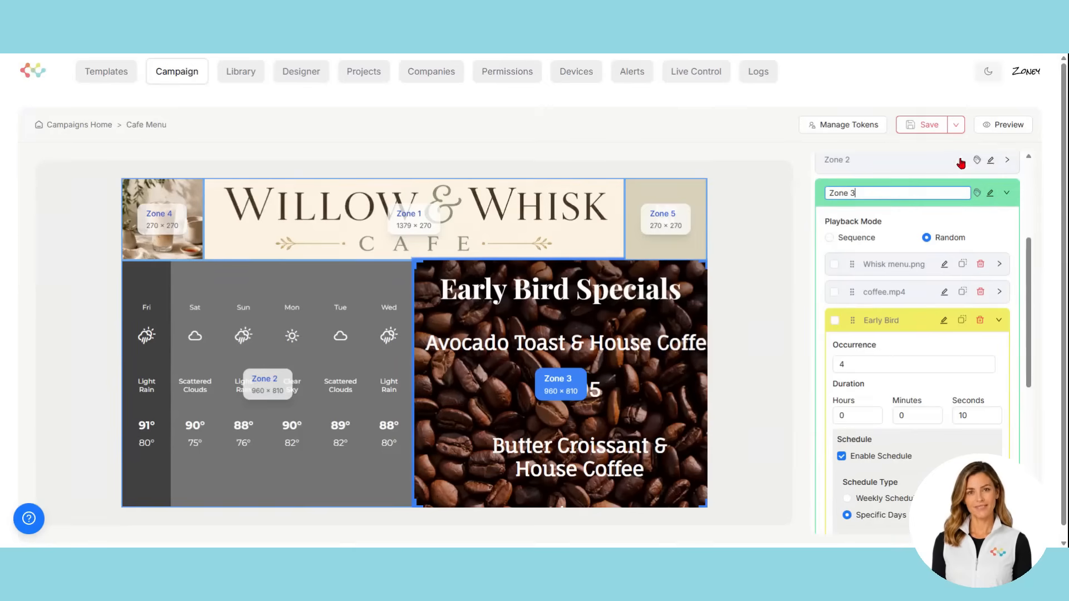
pyautogui.click(990, 161)
pyautogui.write('Left')
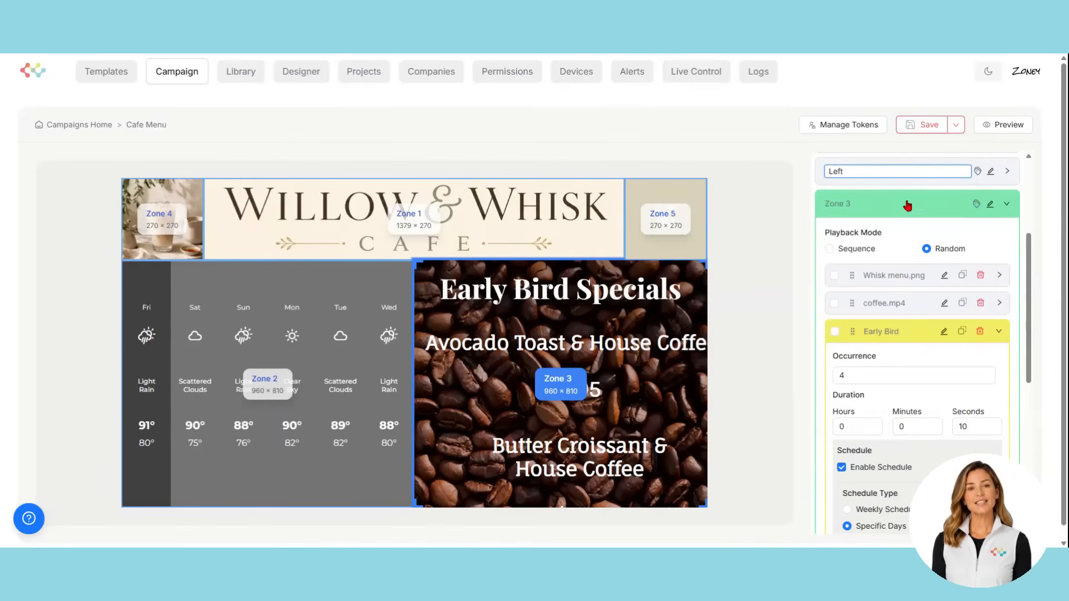
pyautogui.click(910, 212)
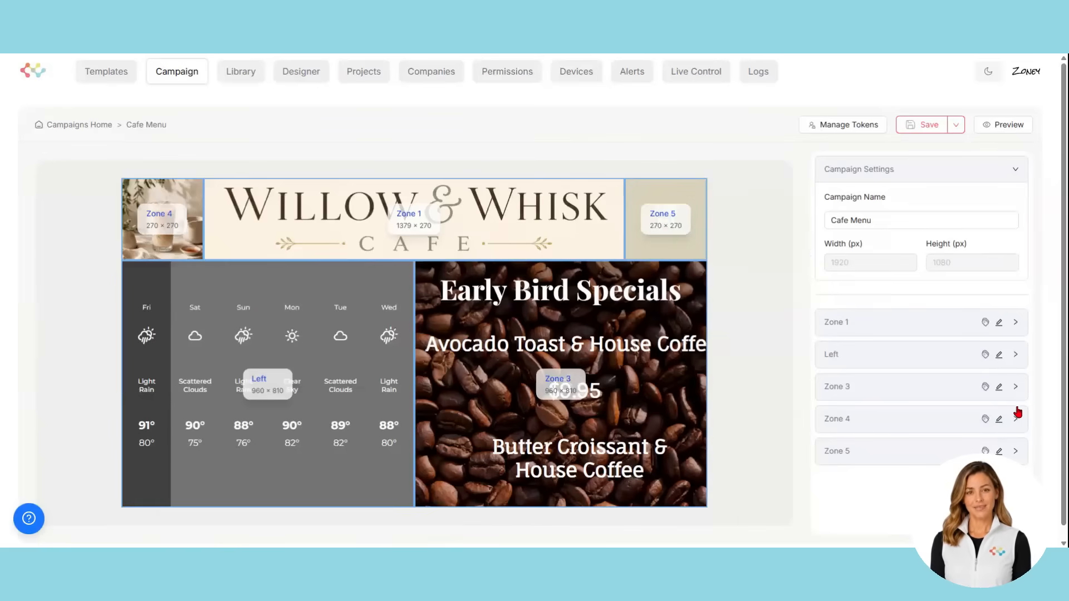
# Save the Cafe Menu campaign with an update of its players, and preview it.
pyautogui.click(922, 132)
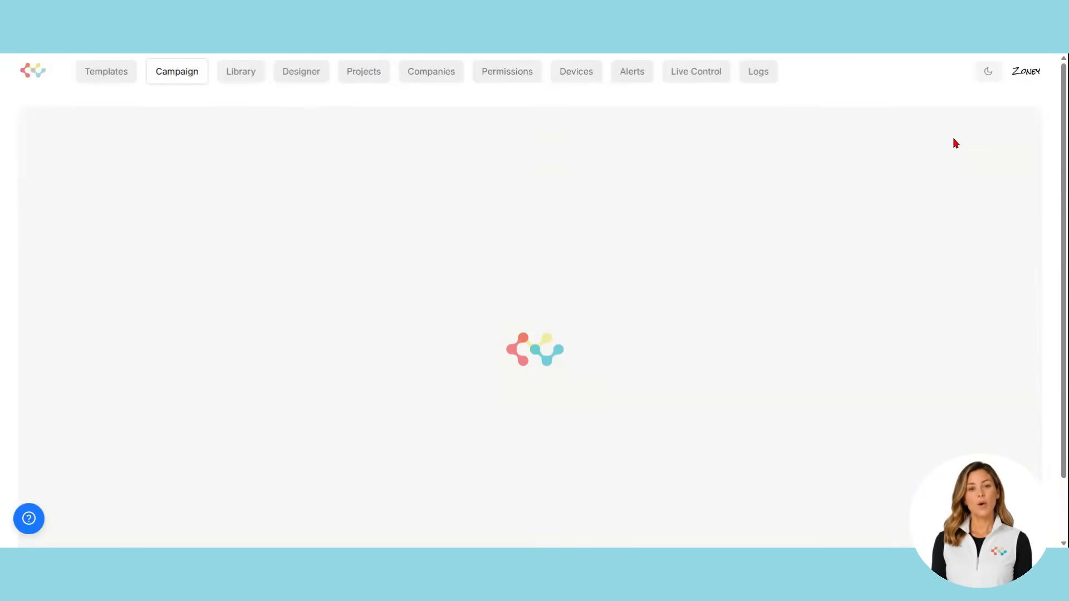
pyautogui.click(954, 127)
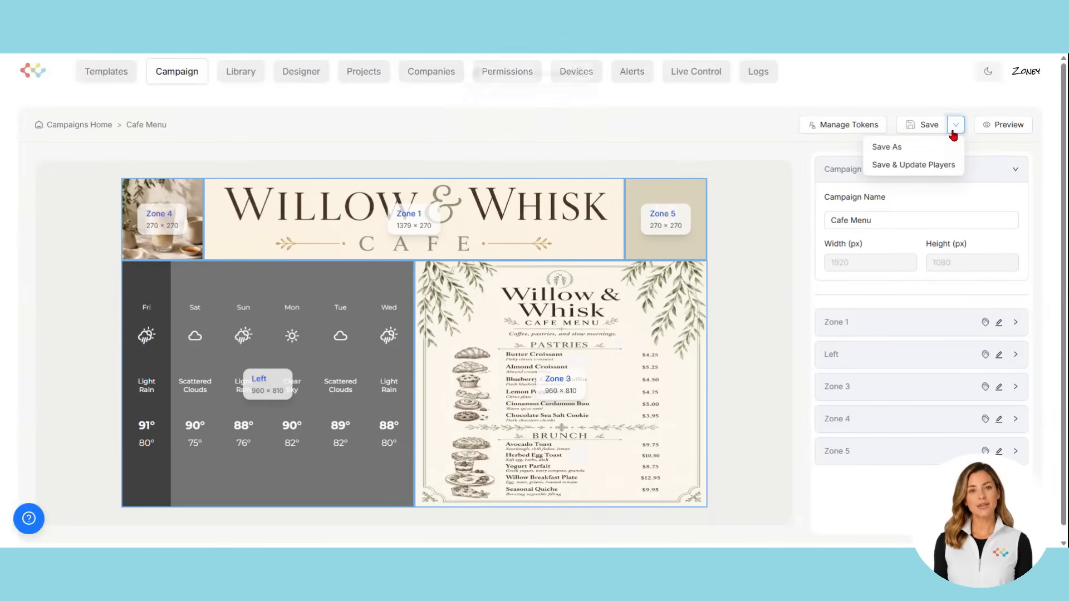
pyautogui.click(946, 167)
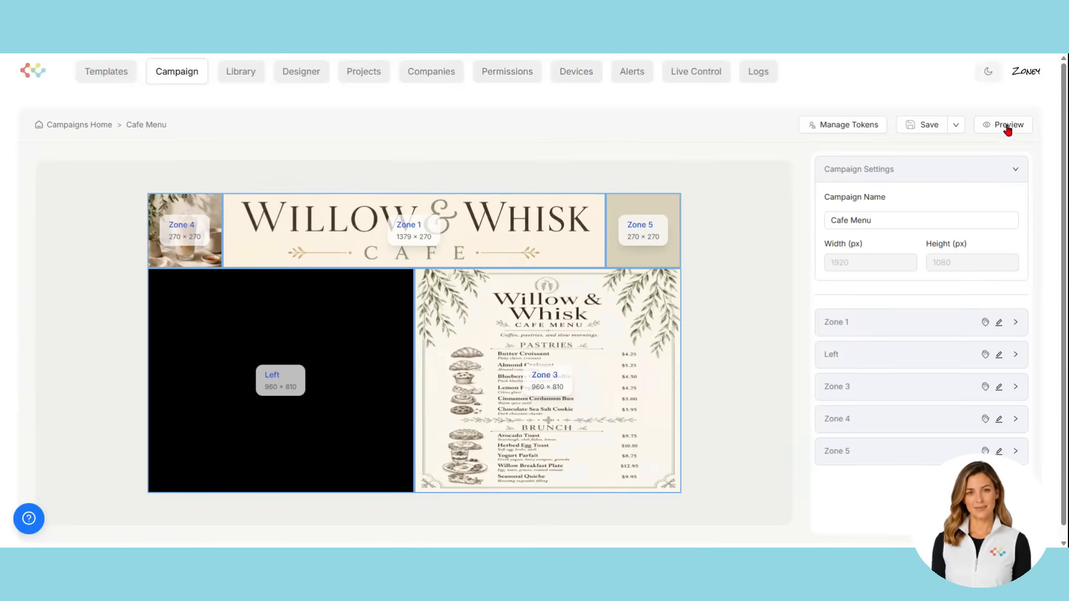
pyautogui.click(1004, 124)
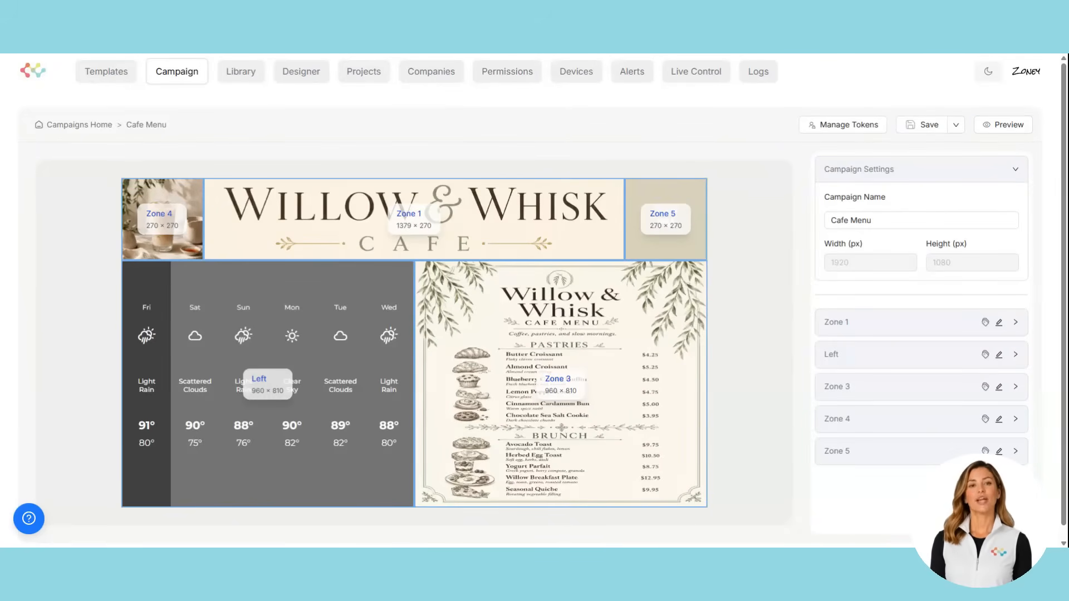
# Expand the settings of the Cafe - Drinks project in the Left zone.
pyautogui.click(902, 360)
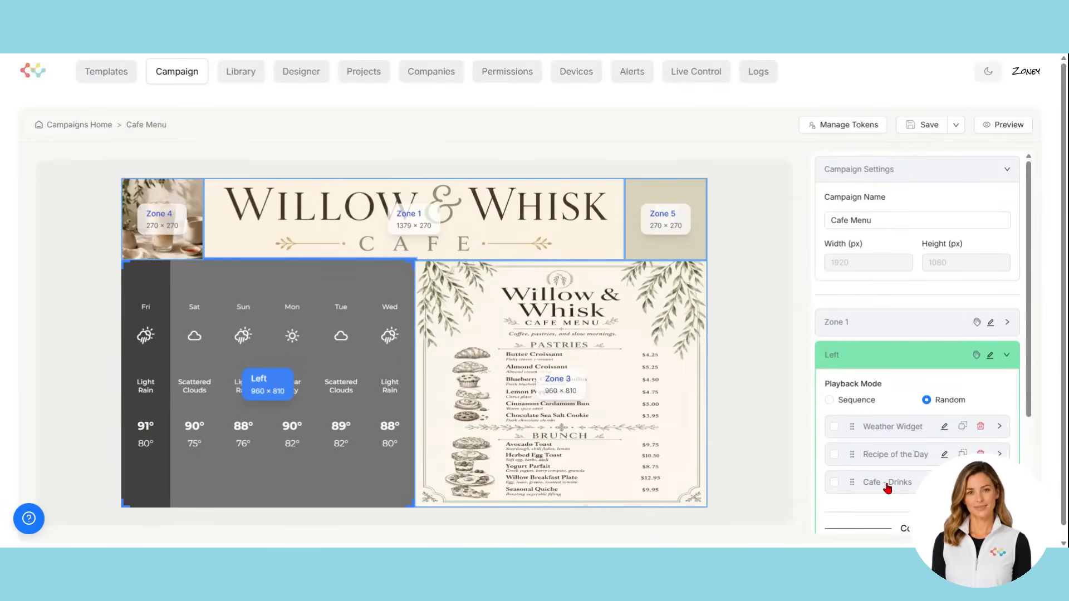
pyautogui.click(890, 484)
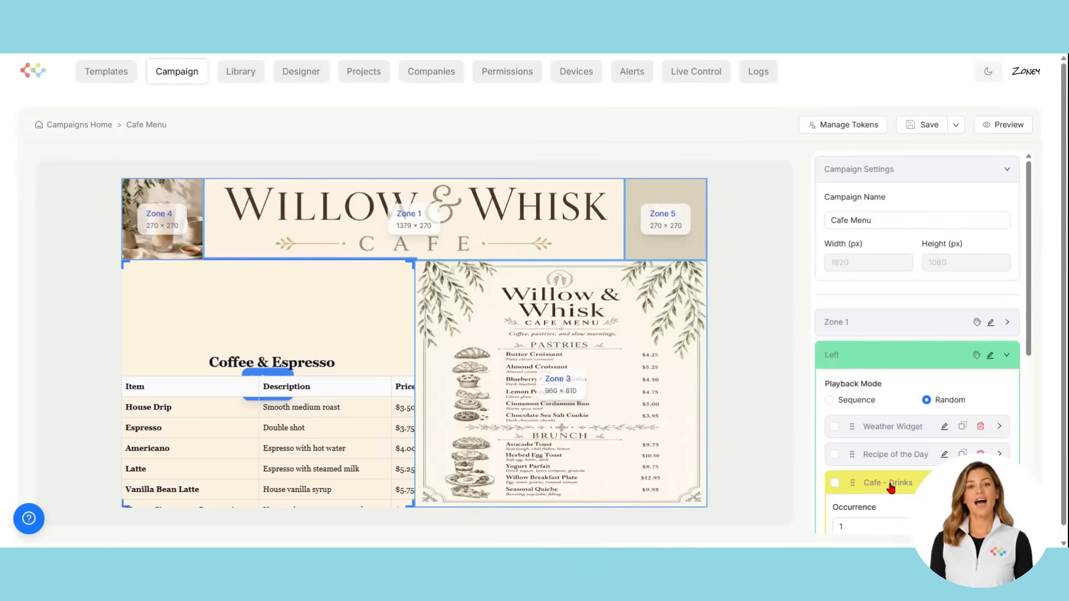